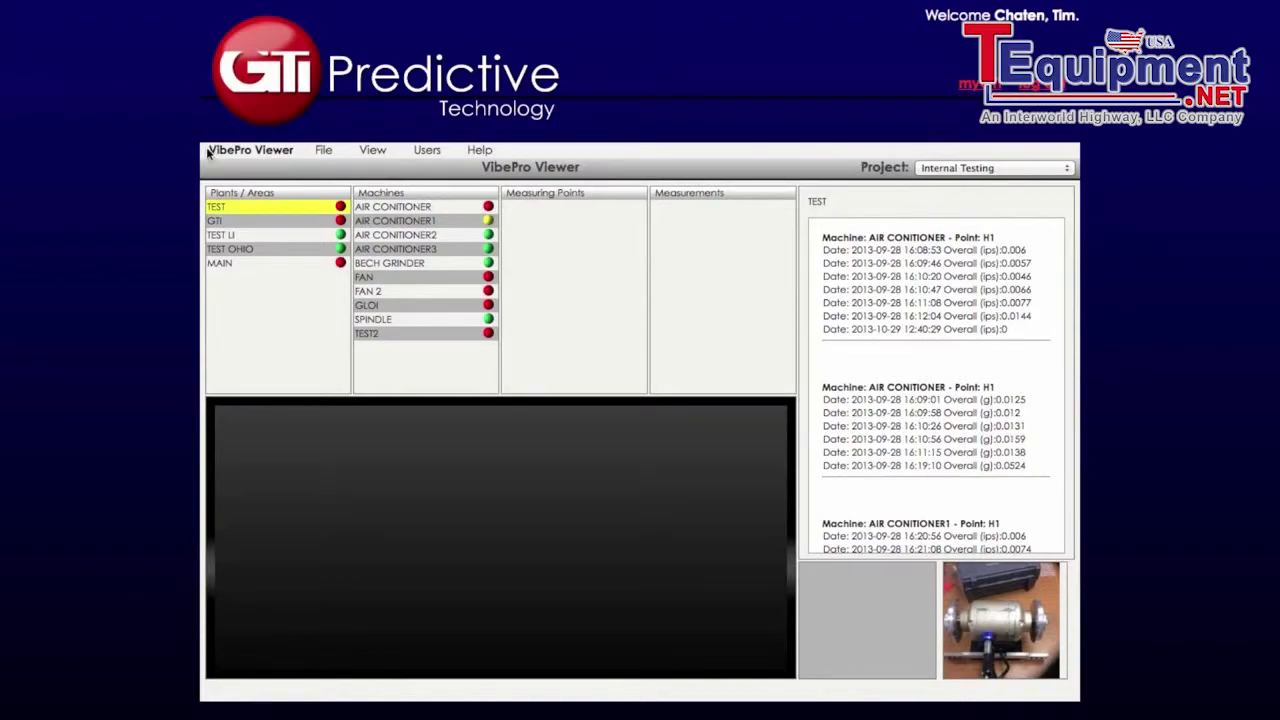
Browse the File menu, then open and cancel the VibePro database import window
drag(211, 149, 292, 144)
click(323, 150)
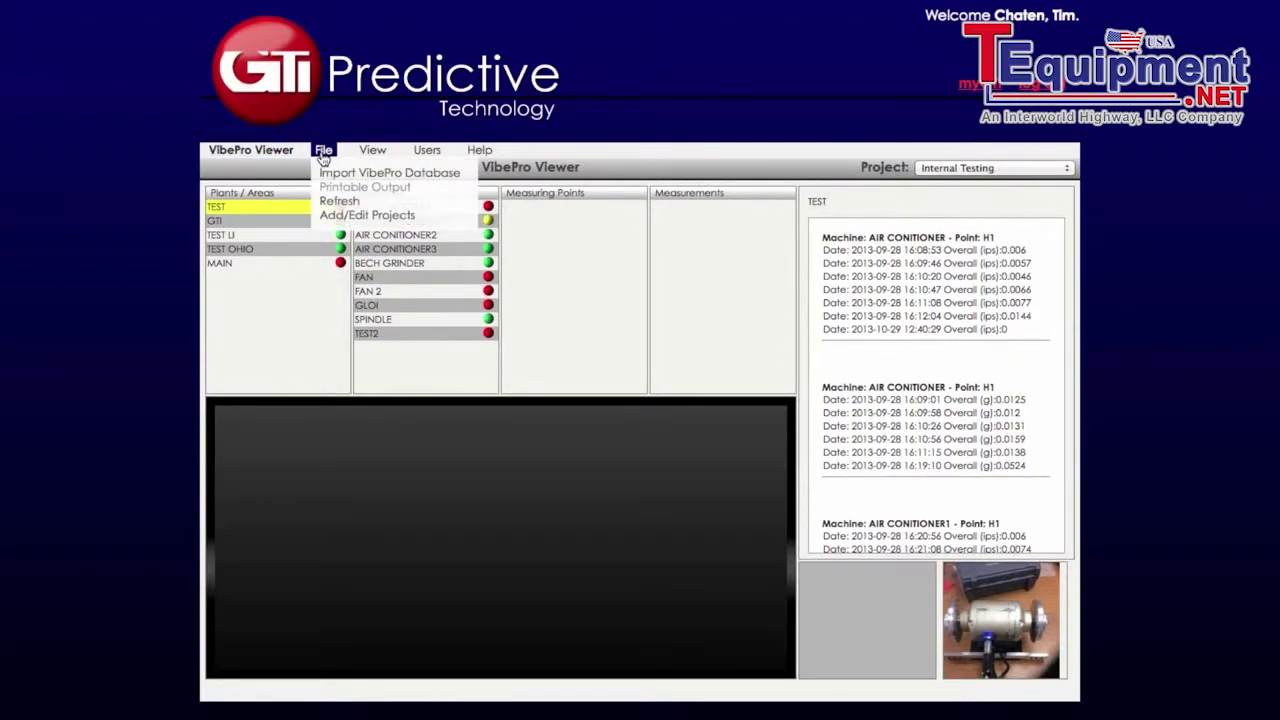
click(354, 162)
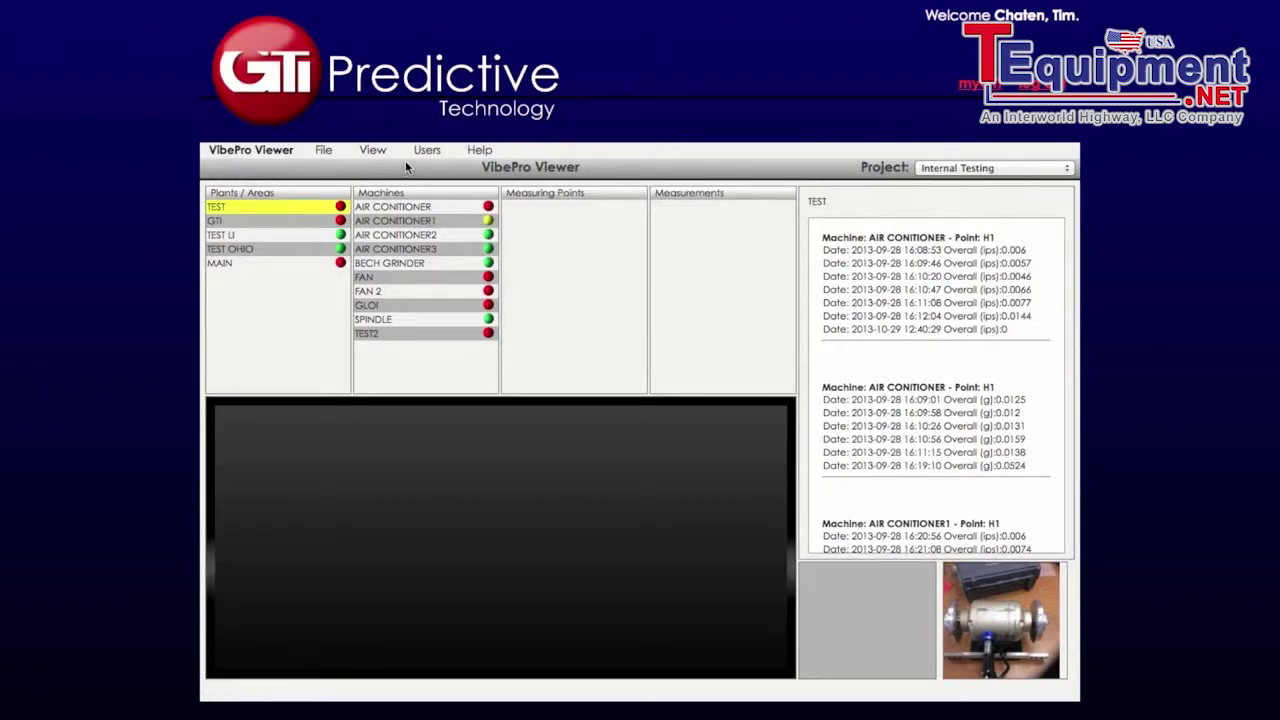
mouse_move(472, 153)
mouse_move(324, 152)
click(355, 164)
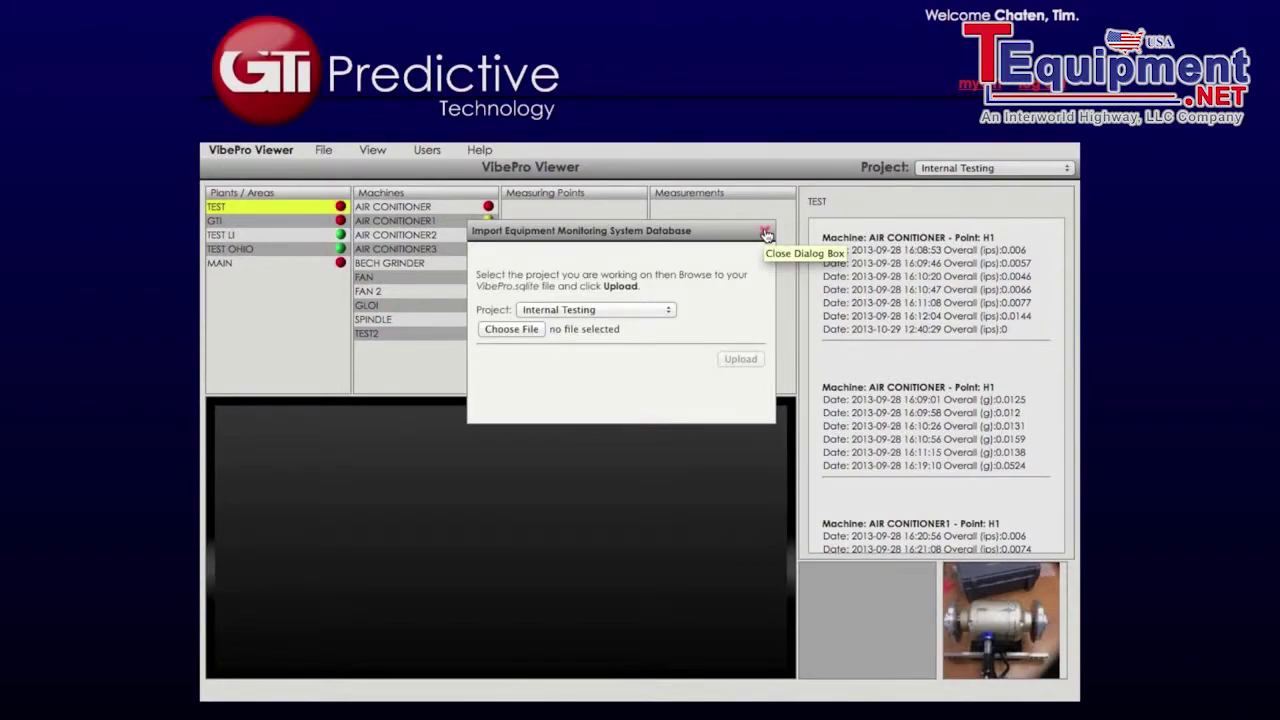
click(766, 234)
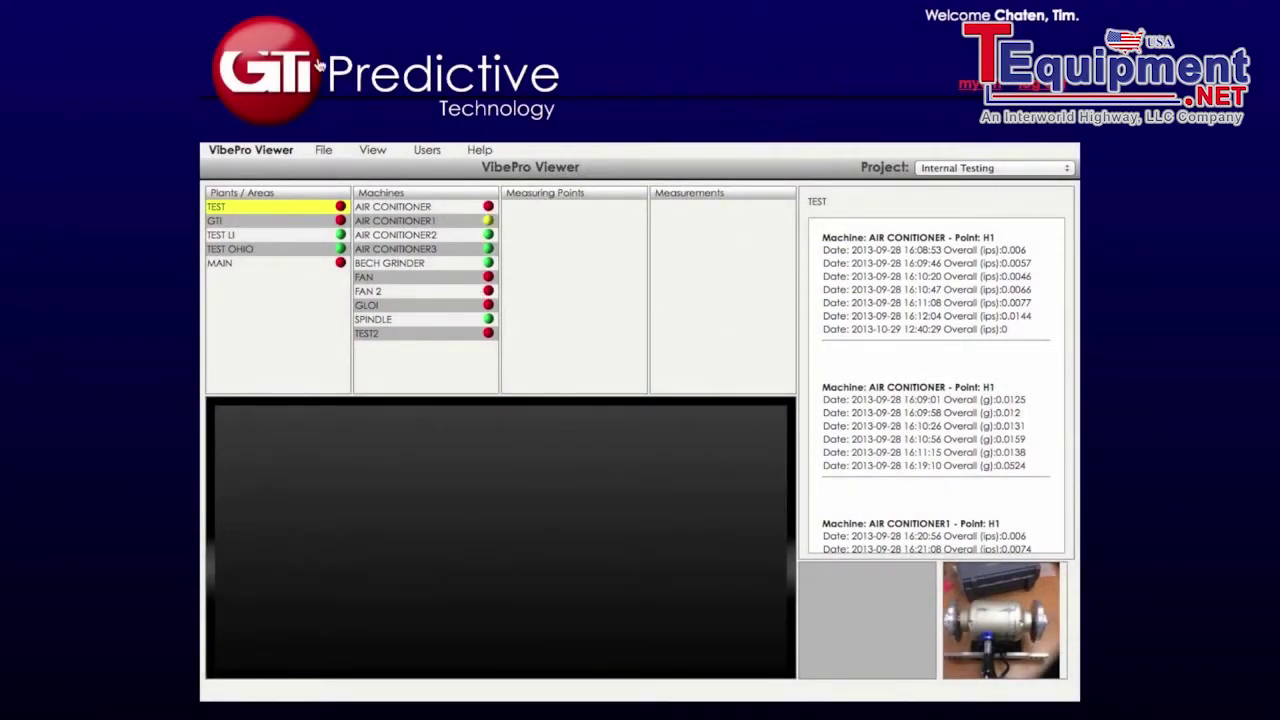
Open and close the File menu several times without choosing any action
click(323, 152)
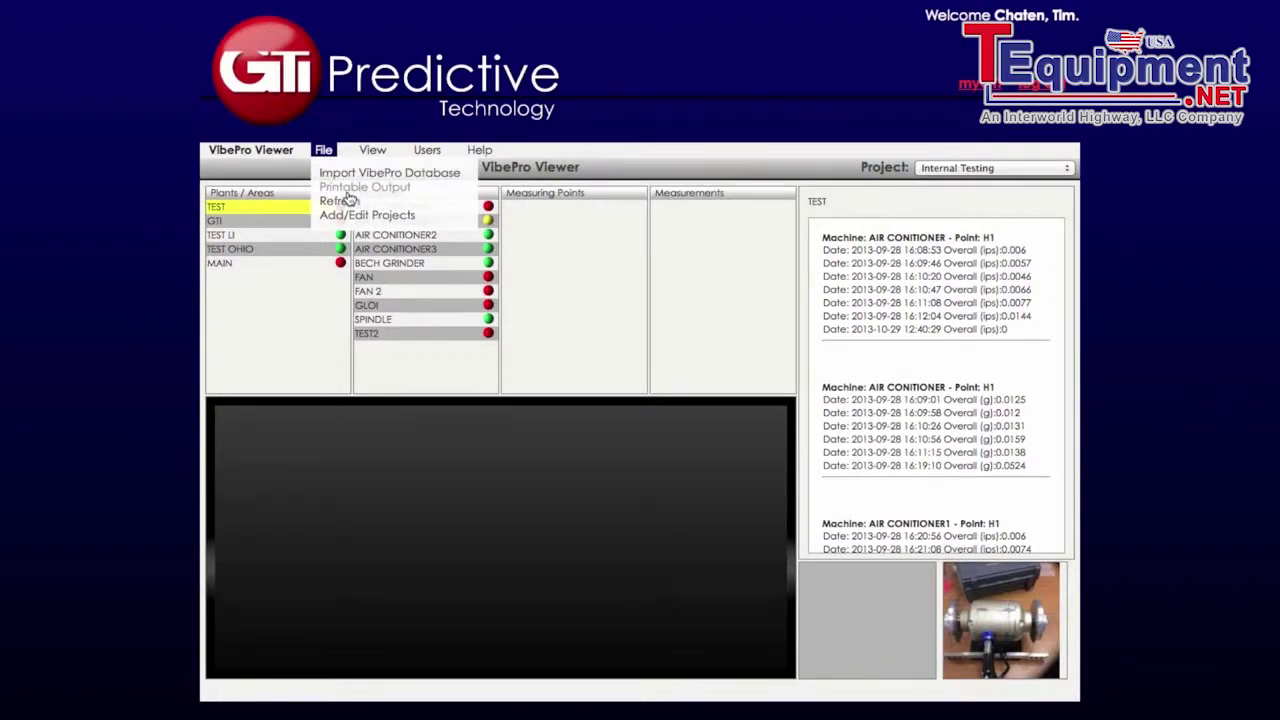
click(345, 199)
click(323, 151)
click(706, 226)
click(323, 151)
click(400, 214)
click(323, 150)
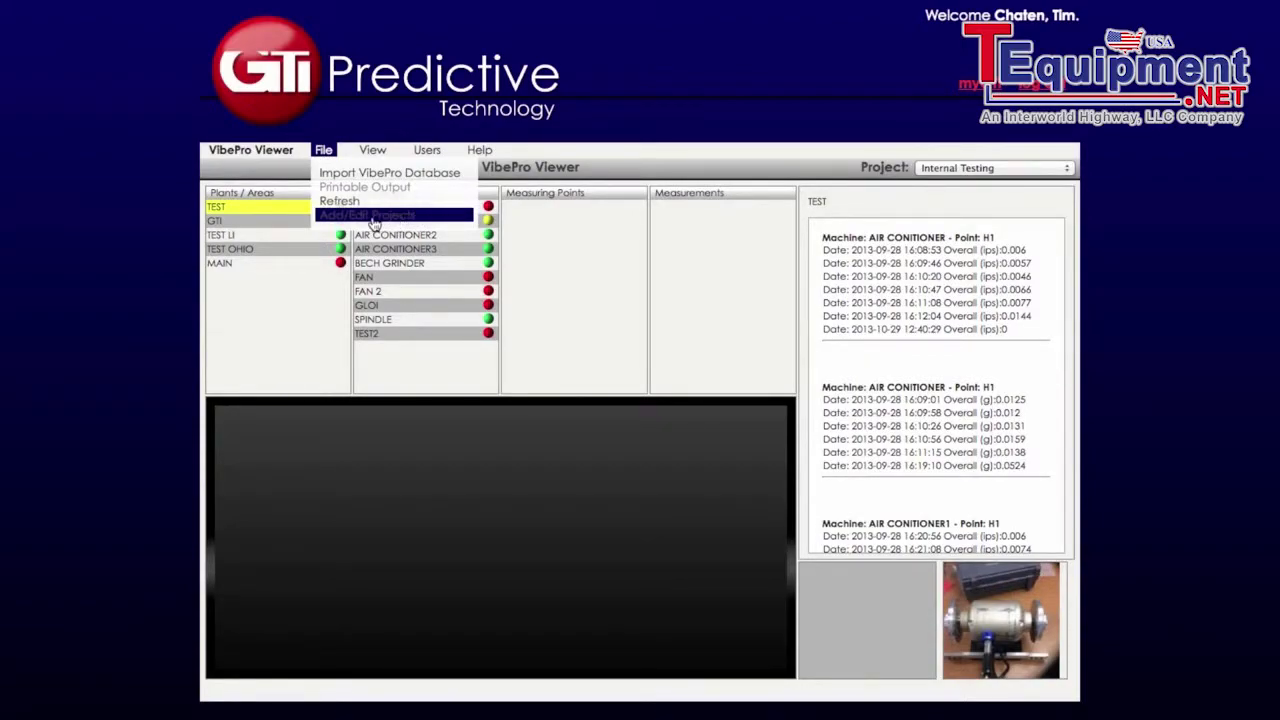
click(495, 220)
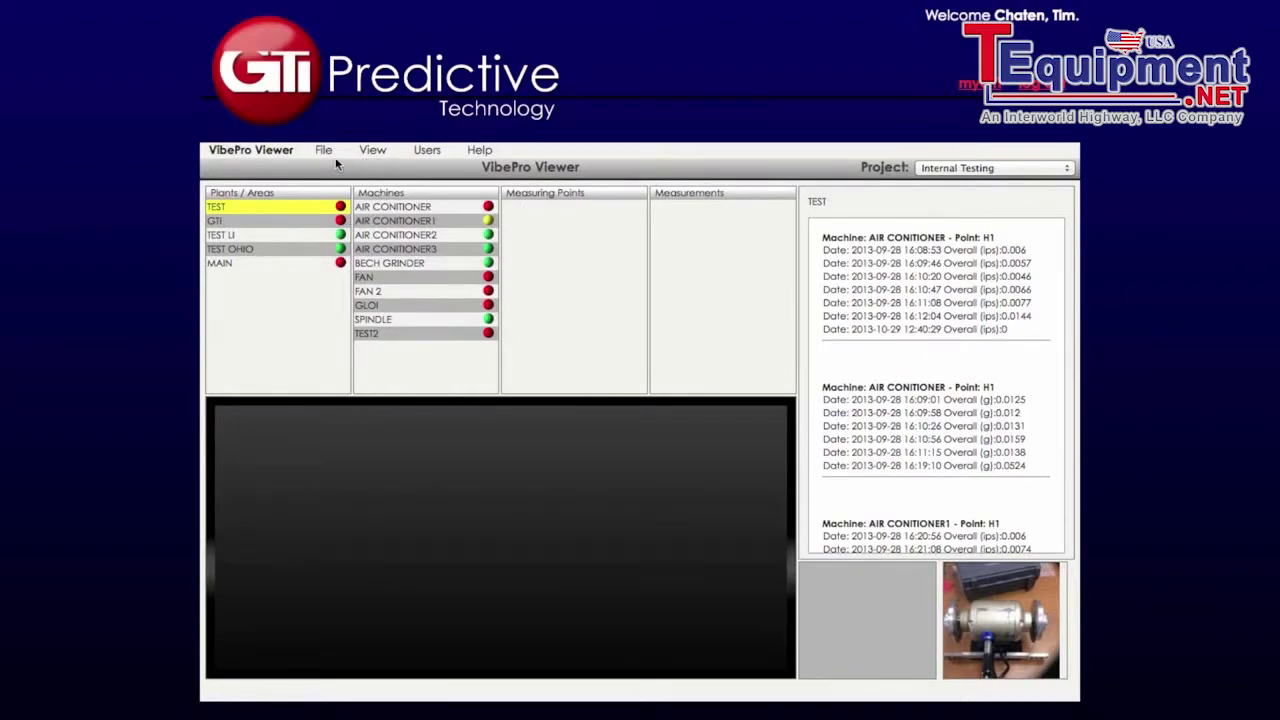
Look over the View options, then open User Preferences and close it without saving
click(372, 150)
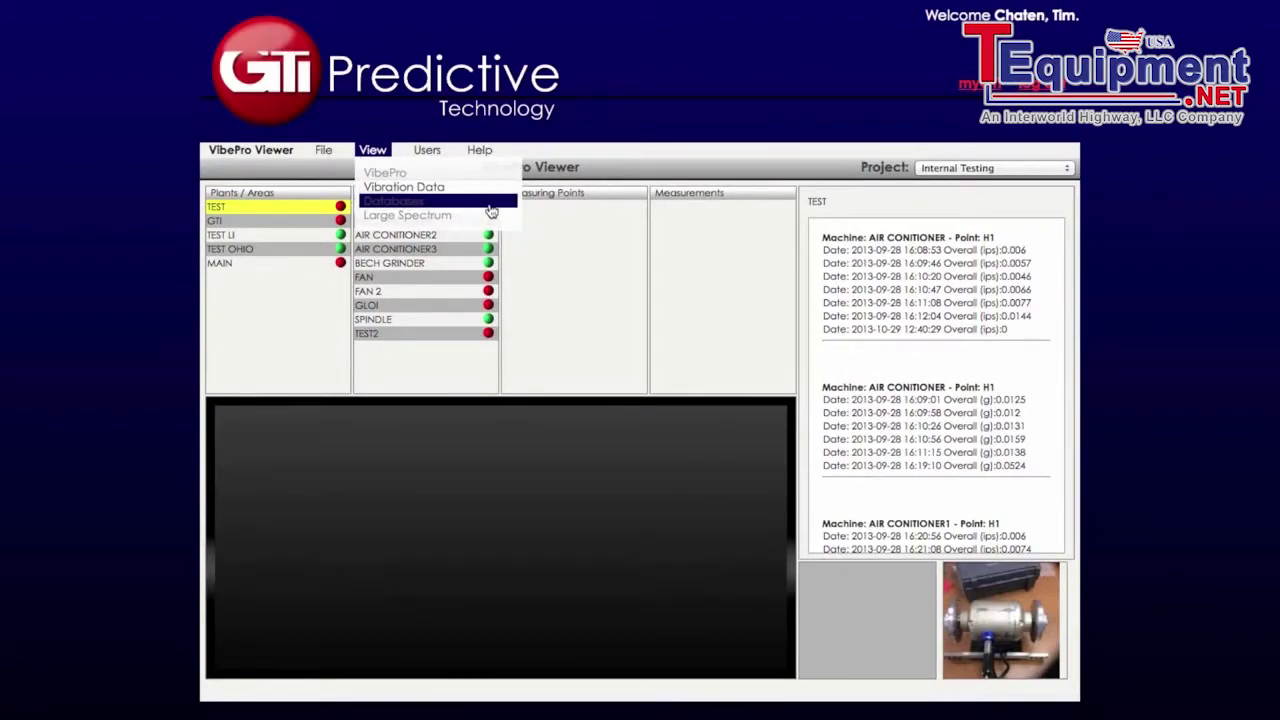
click(450, 242)
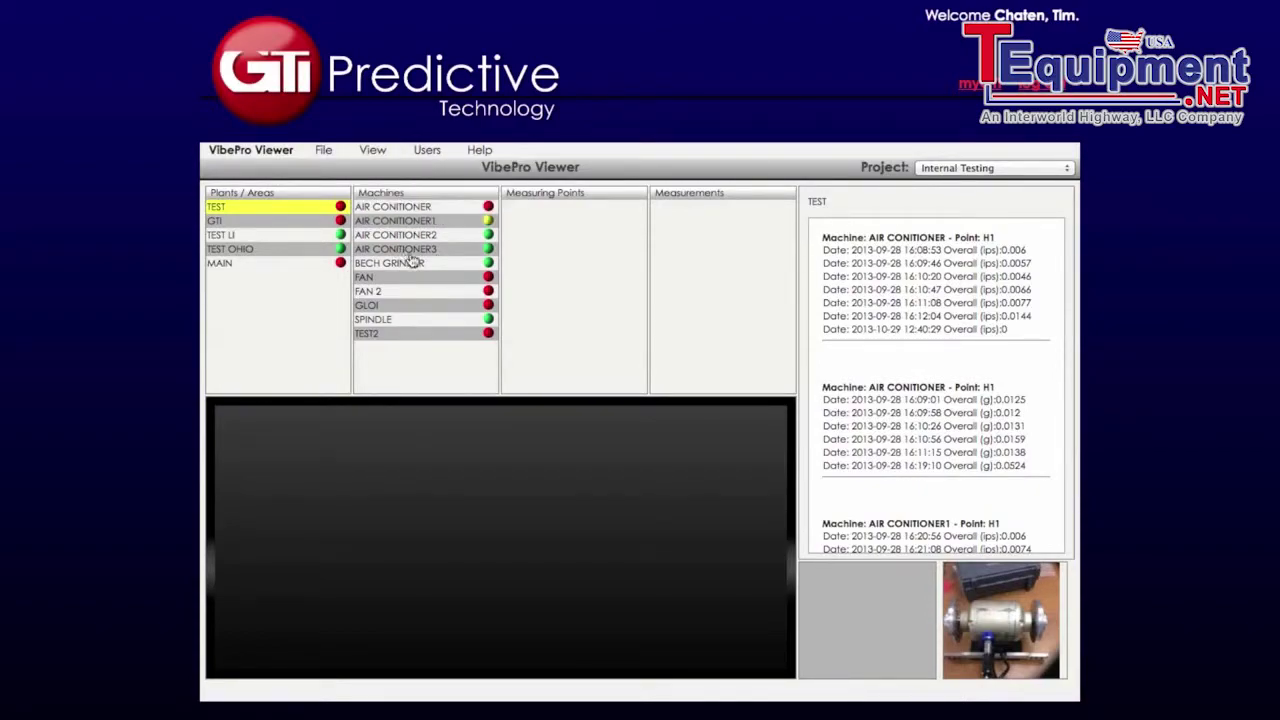
mouse_move(481, 151)
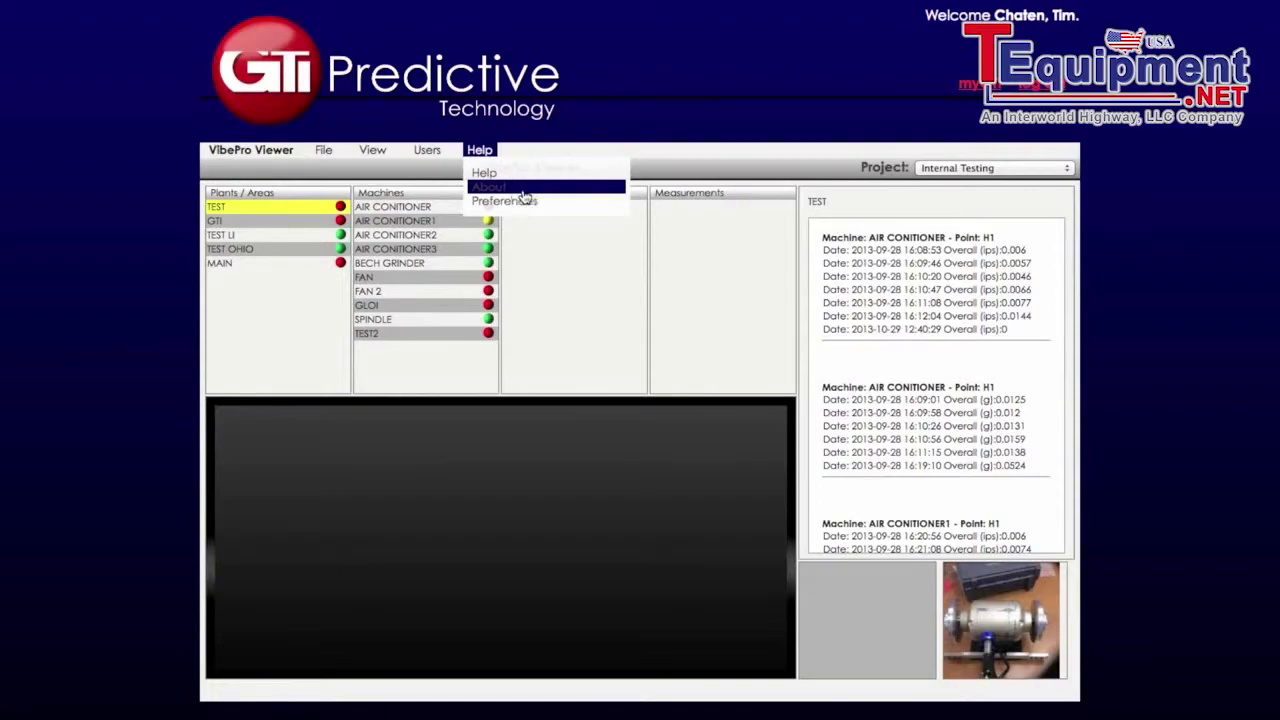
click(554, 211)
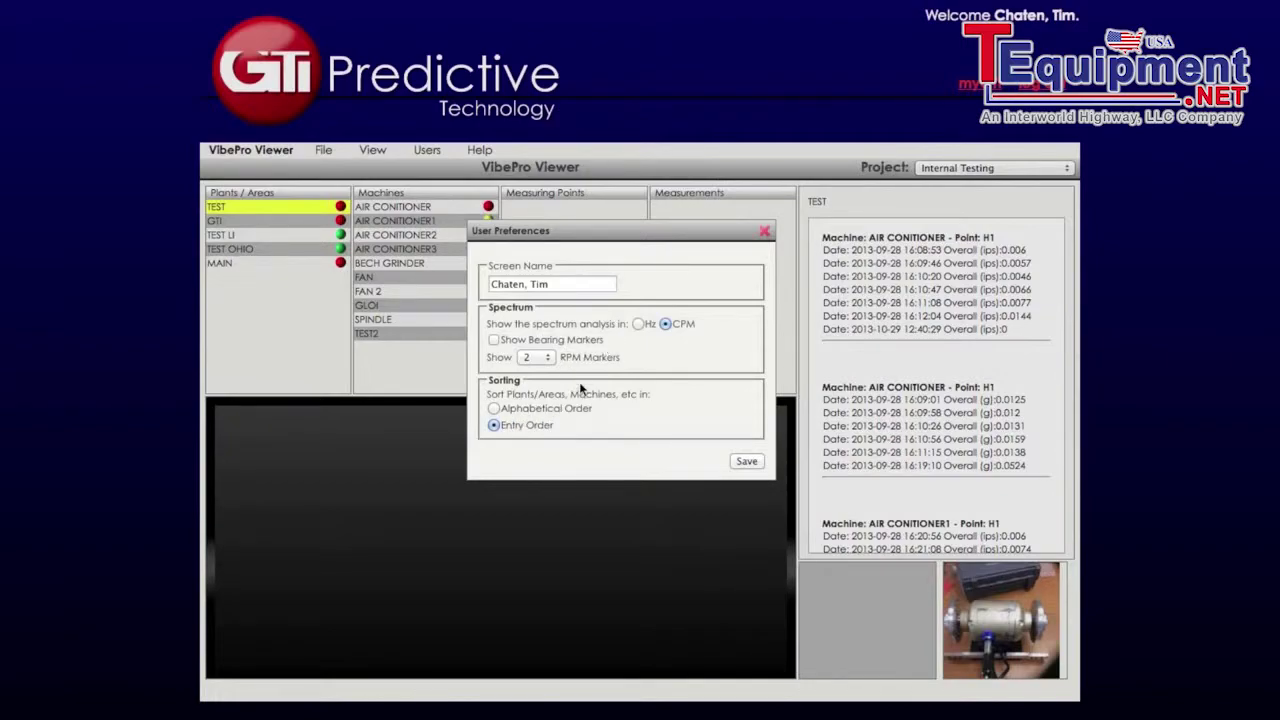
click(759, 231)
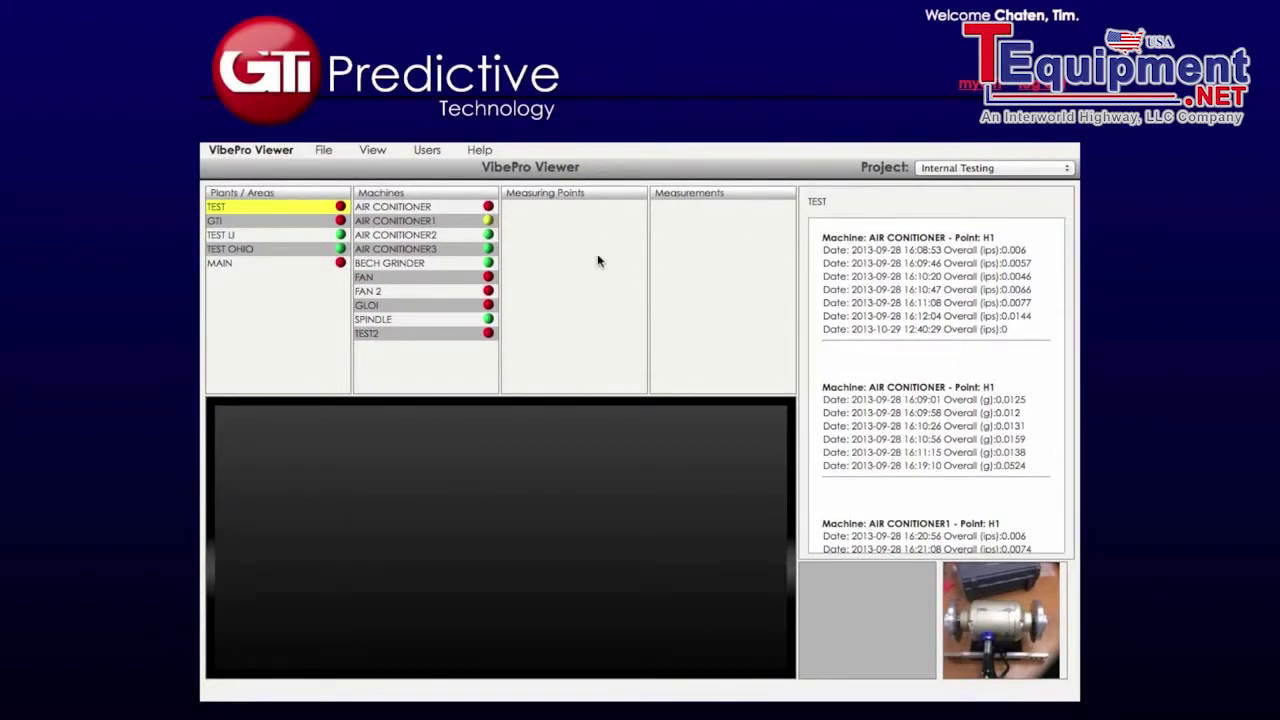
Review AIR CONDITIONER's H1 (g) and H1 (ips) charts, then list BECH GRINDER's measuring points
click(315, 154)
click(451, 208)
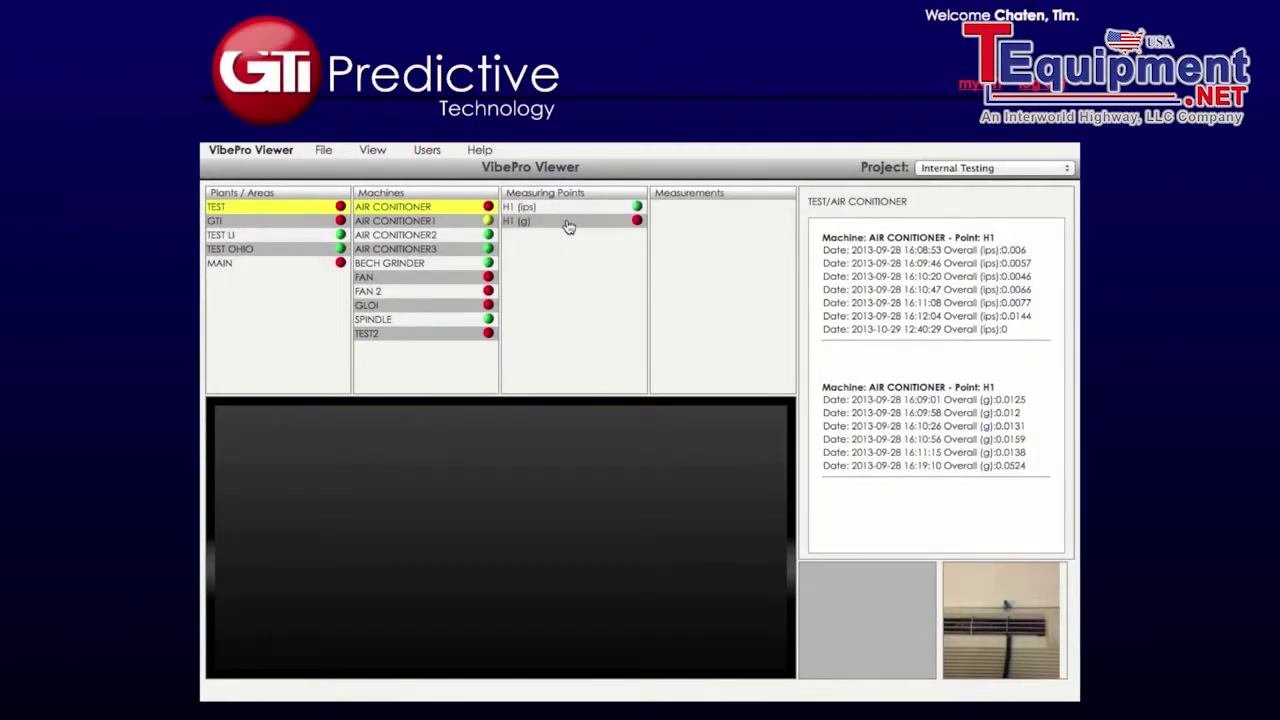
click(567, 222)
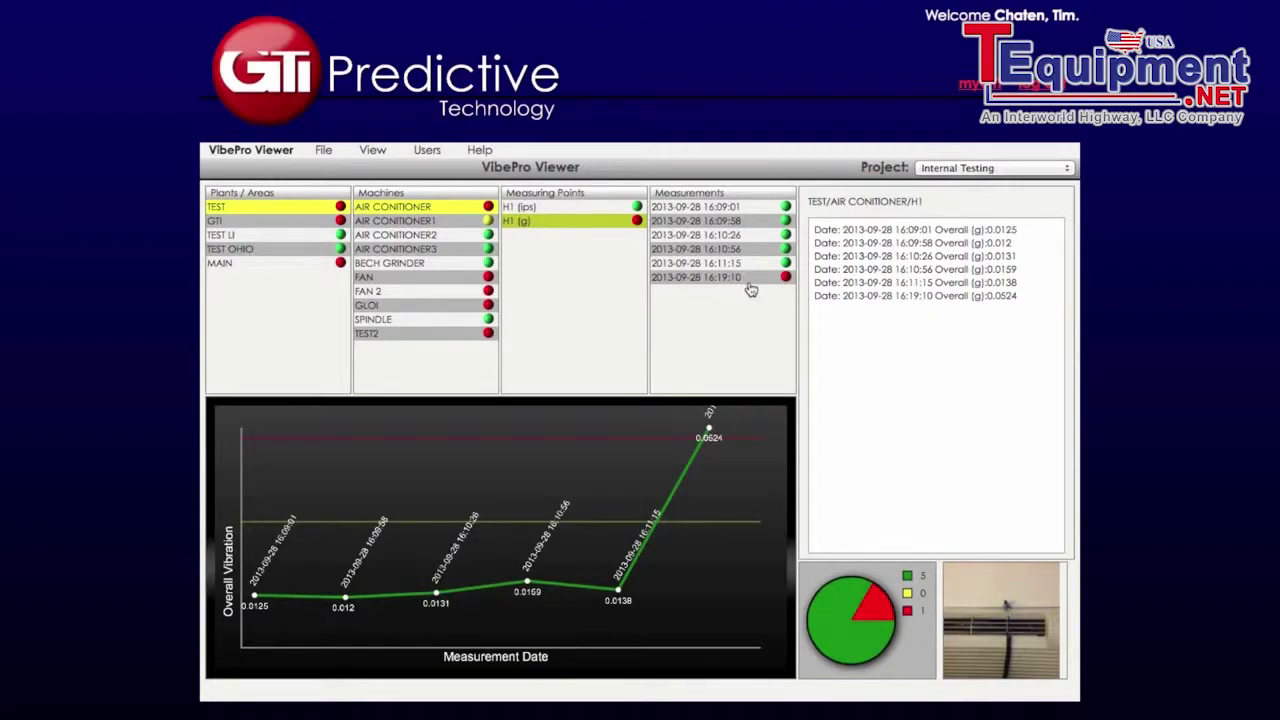
click(585, 210)
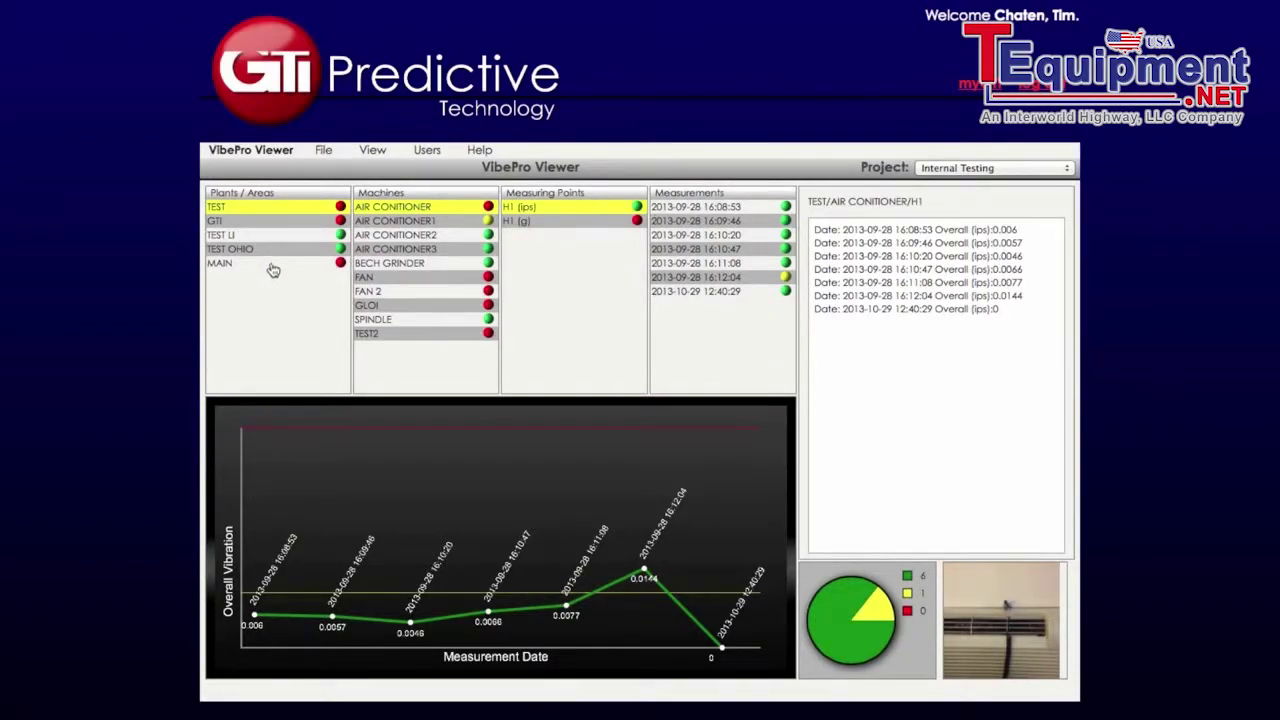
click(398, 266)
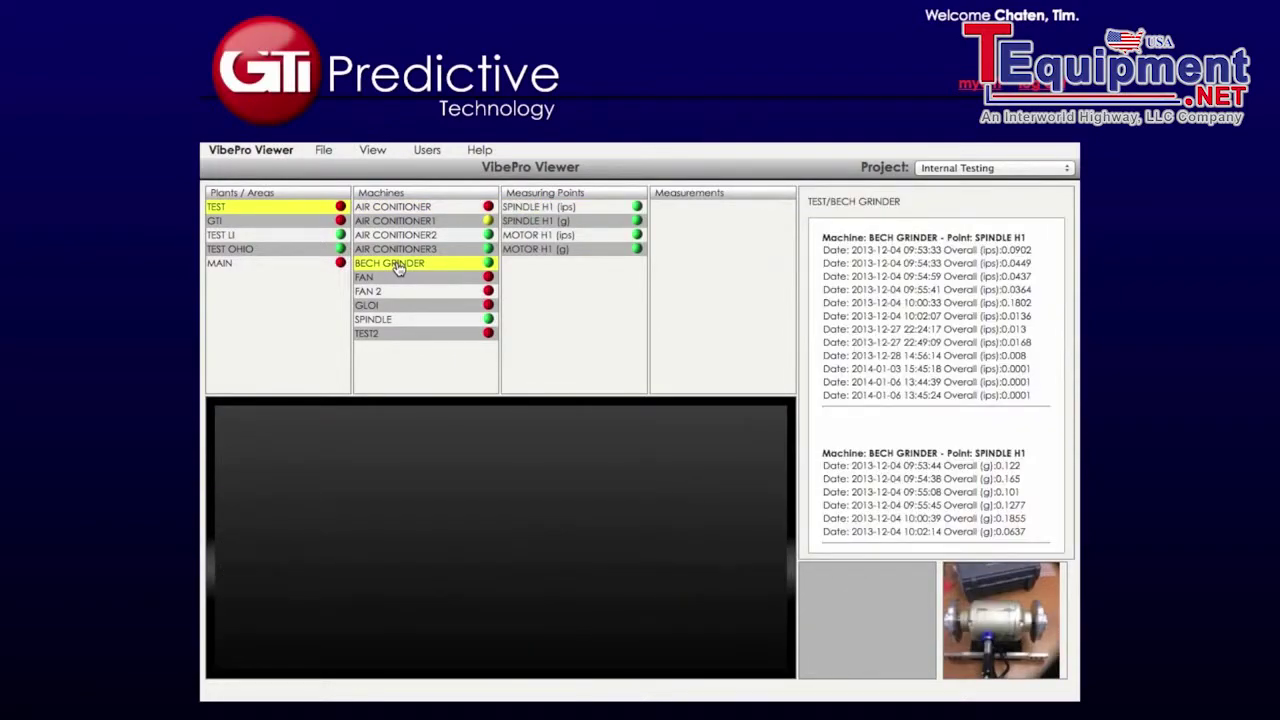
click(568, 208)
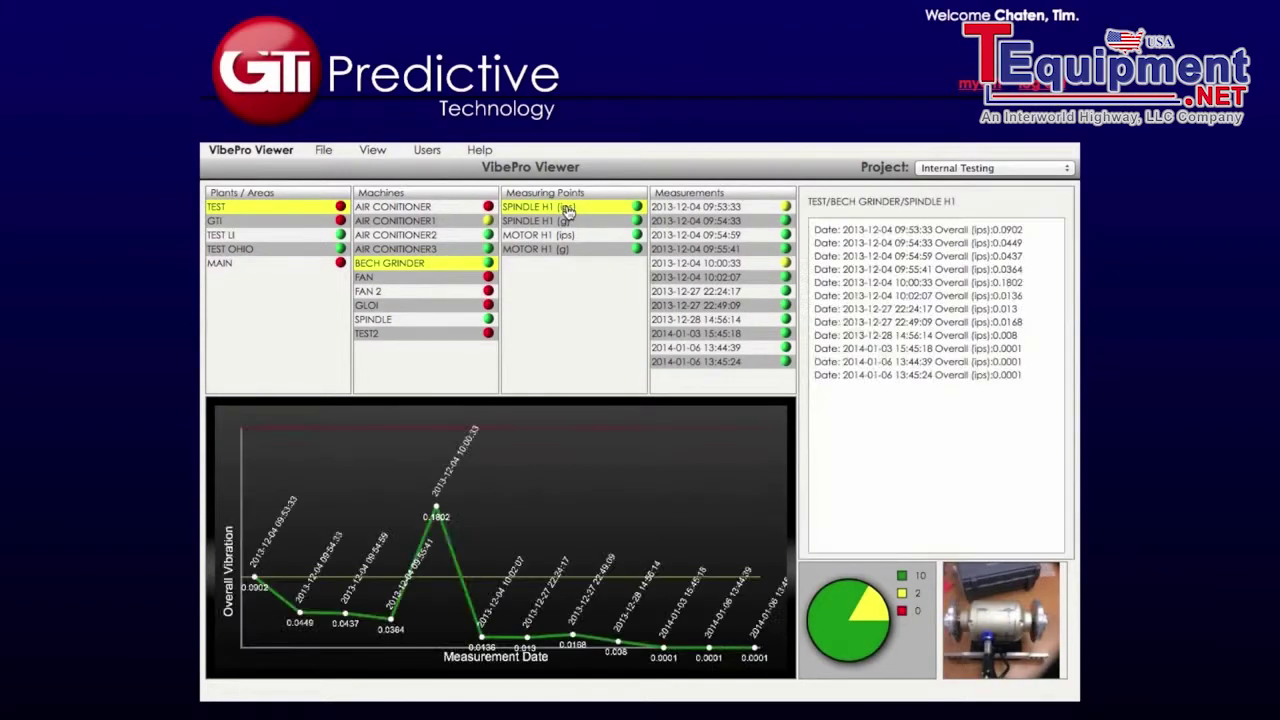
click(712, 268)
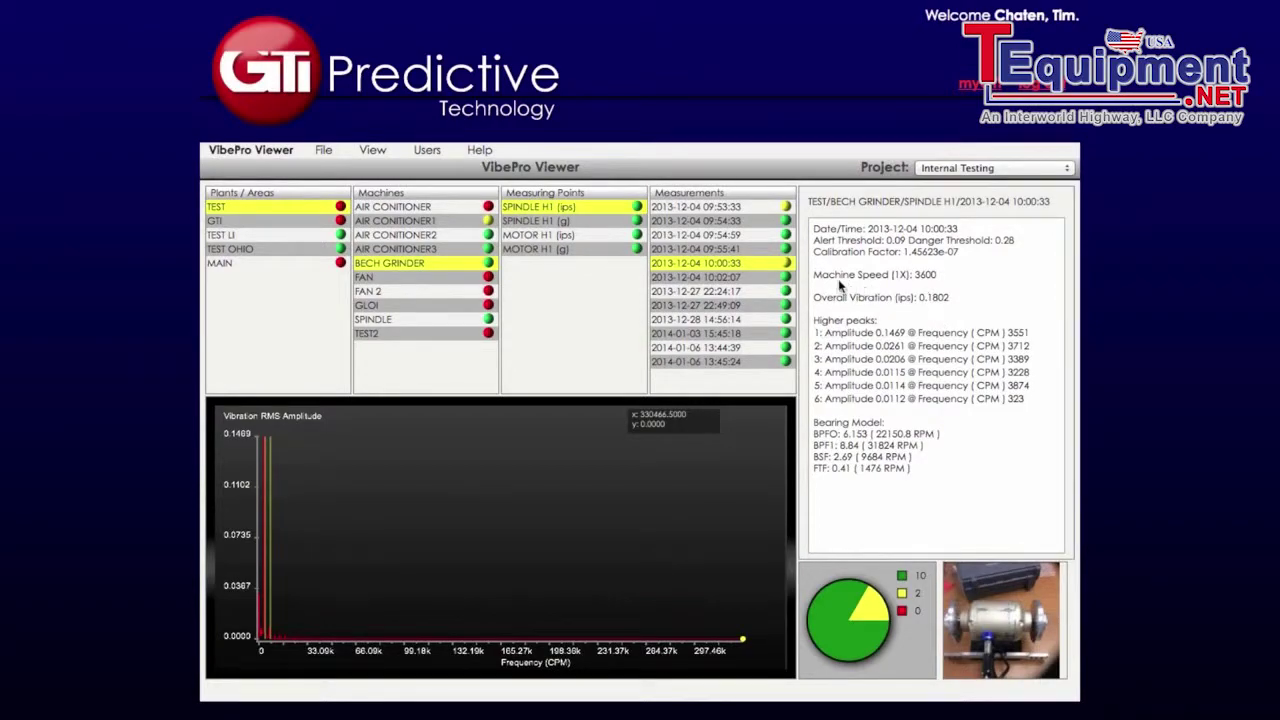
drag(815, 276, 946, 270)
drag(834, 338, 1030, 328)
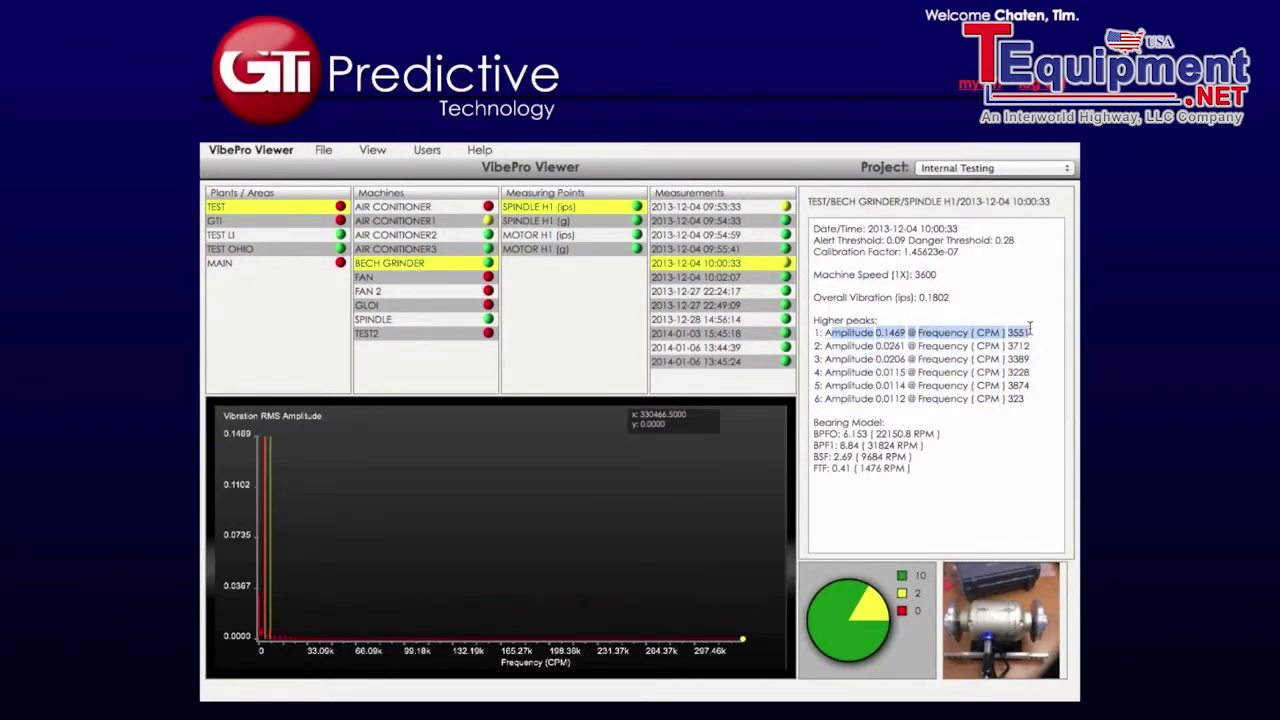
click(1028, 330)
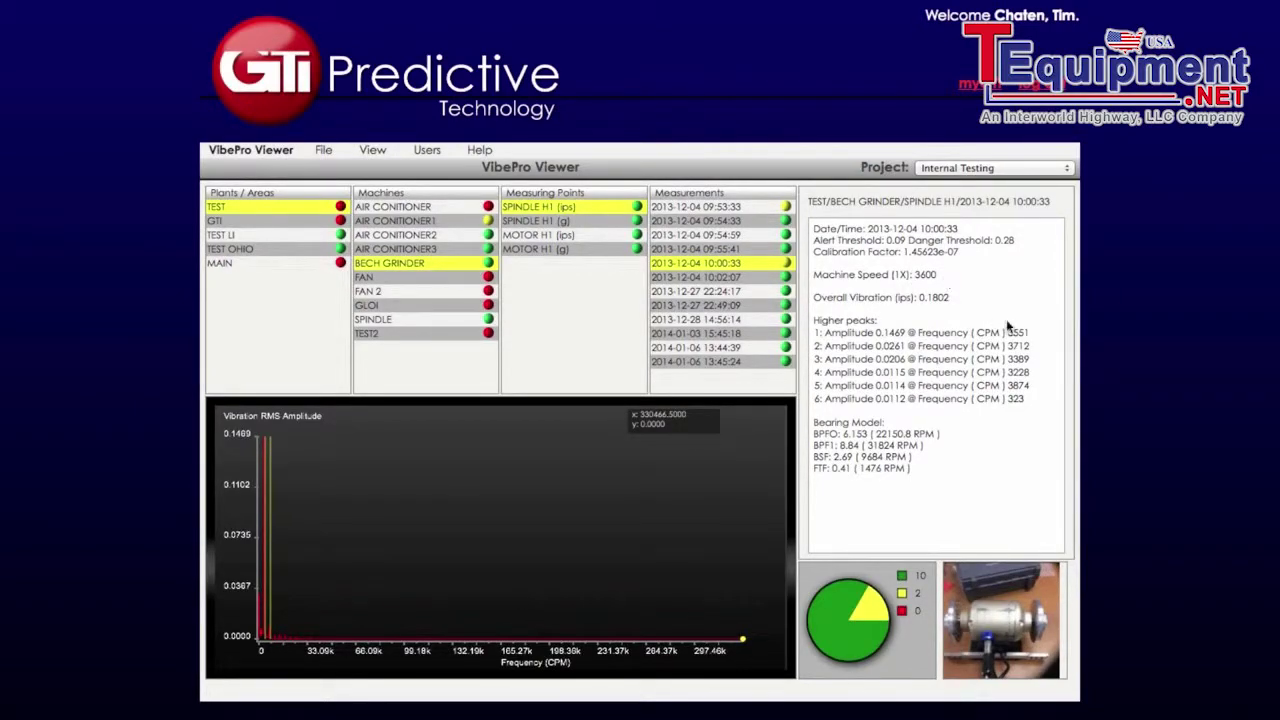
drag(1006, 333, 1030, 399)
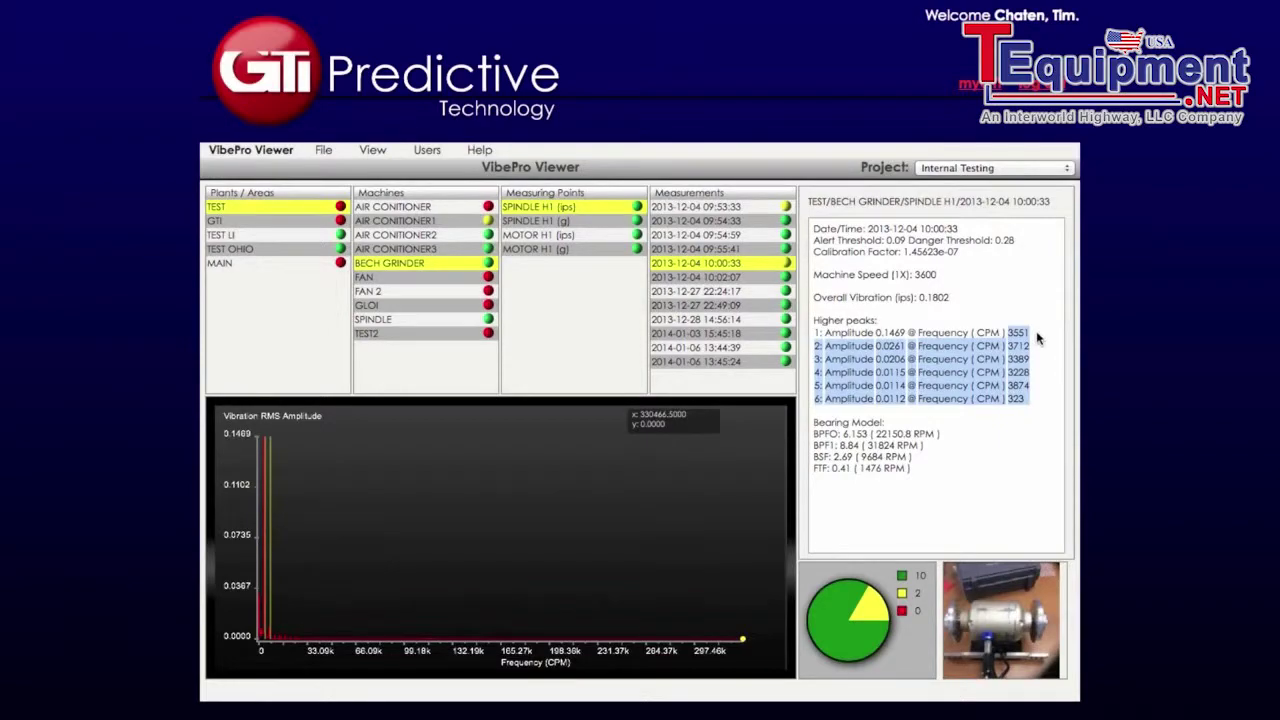
click(996, 342)
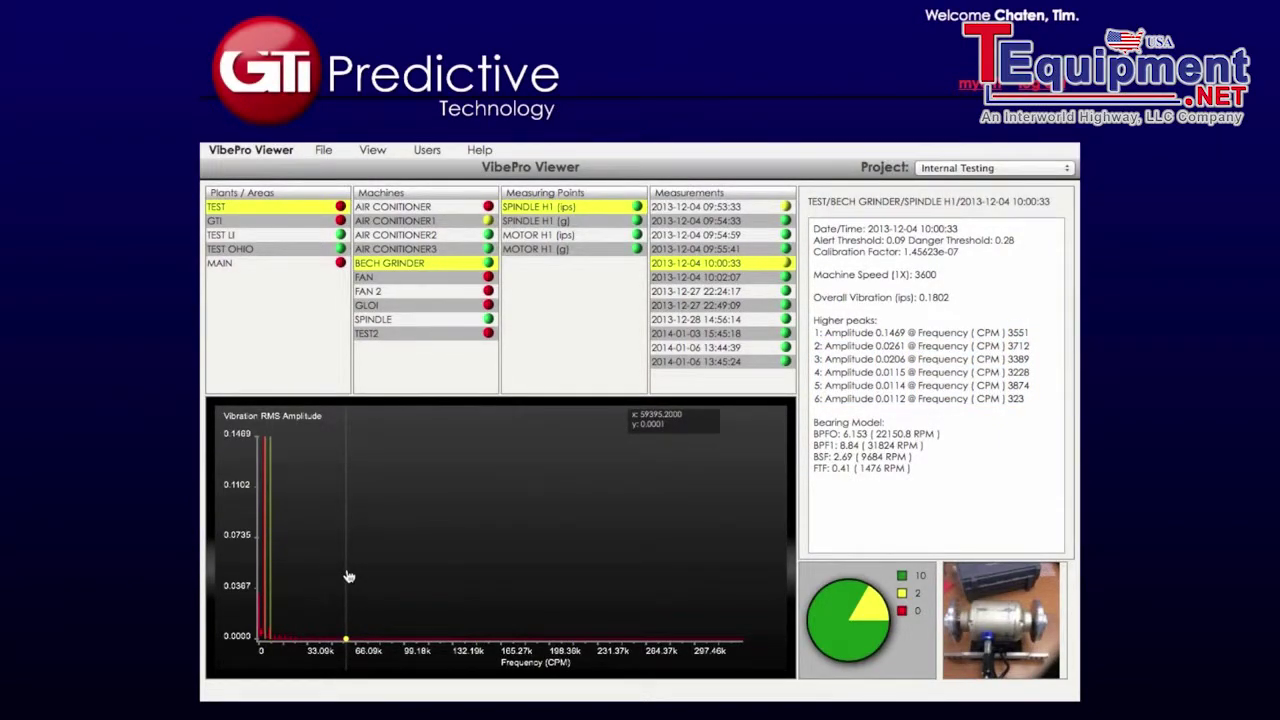
Enlarge the spectrum, re-plot it over about 0–27k CPM, and label the 0.1469 peak
click(374, 152)
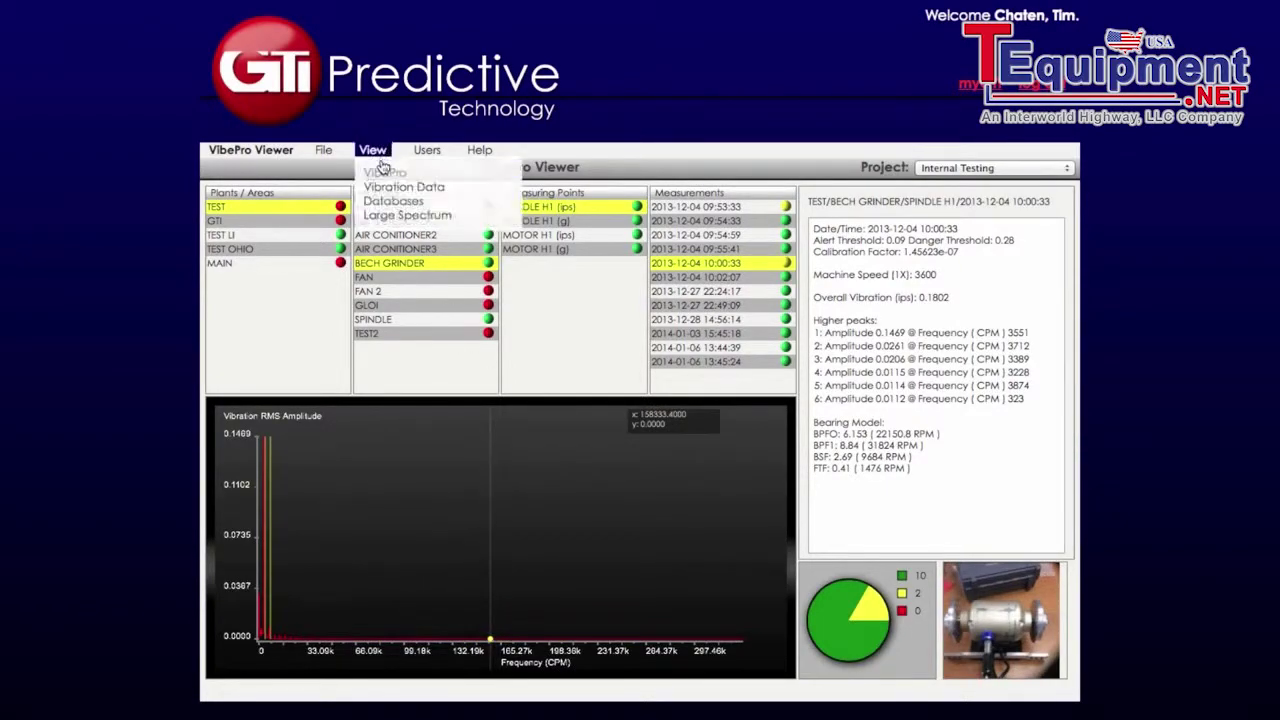
click(390, 215)
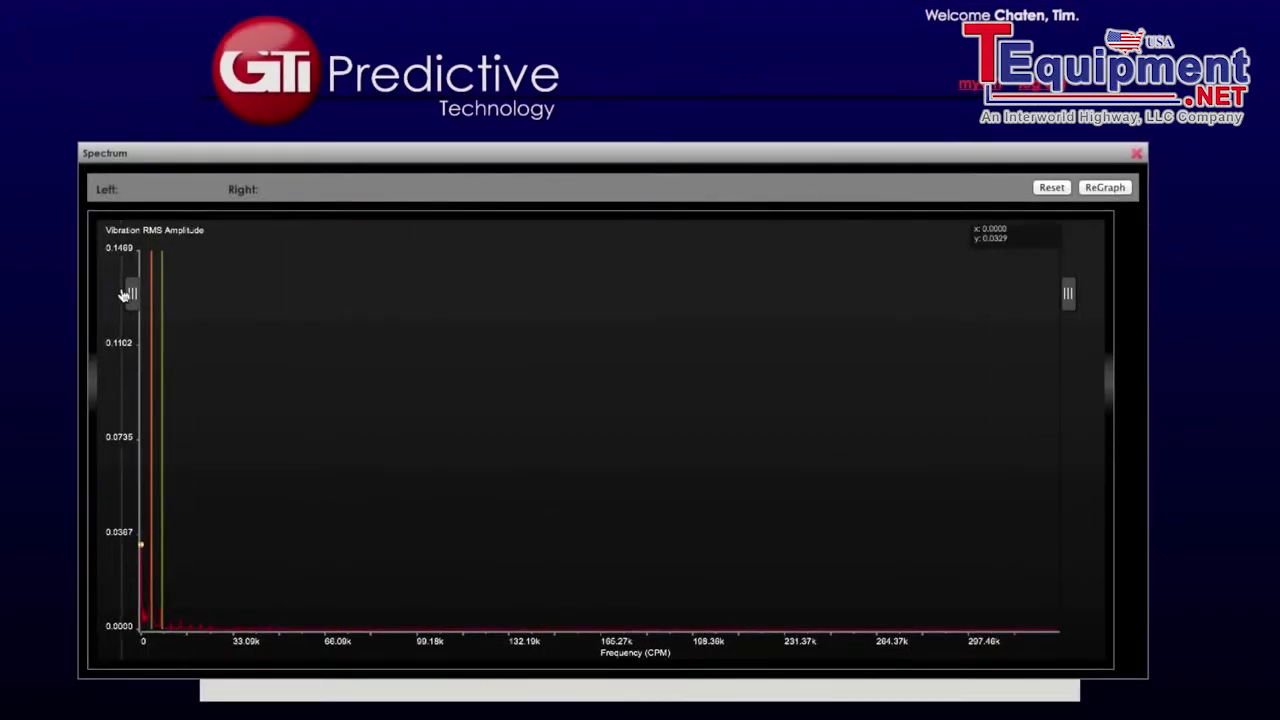
drag(1068, 293, 222, 369)
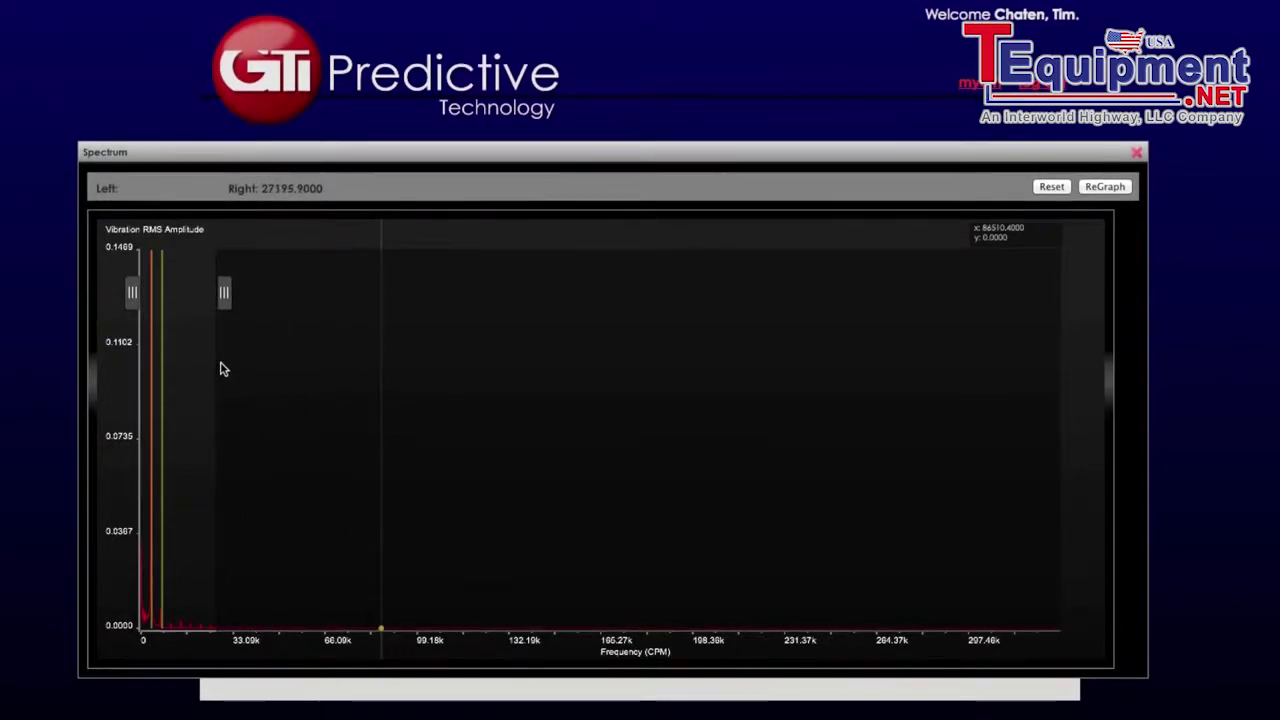
click(1108, 189)
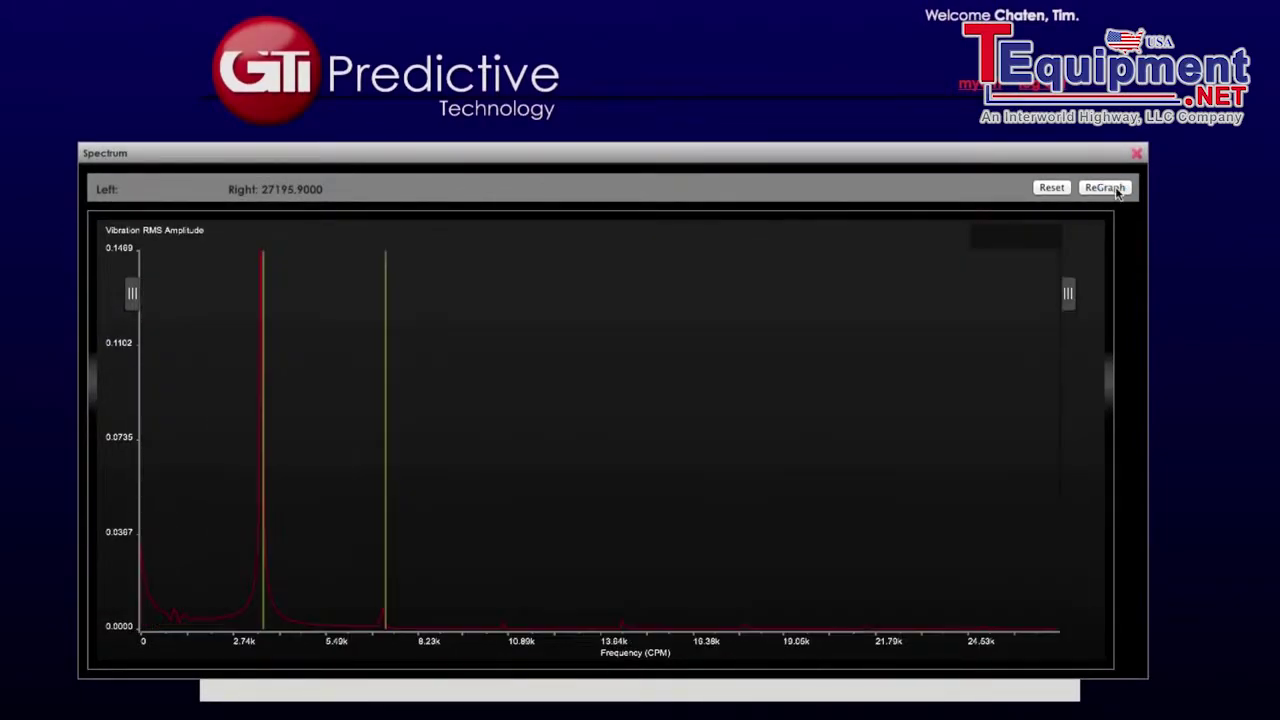
click(263, 262)
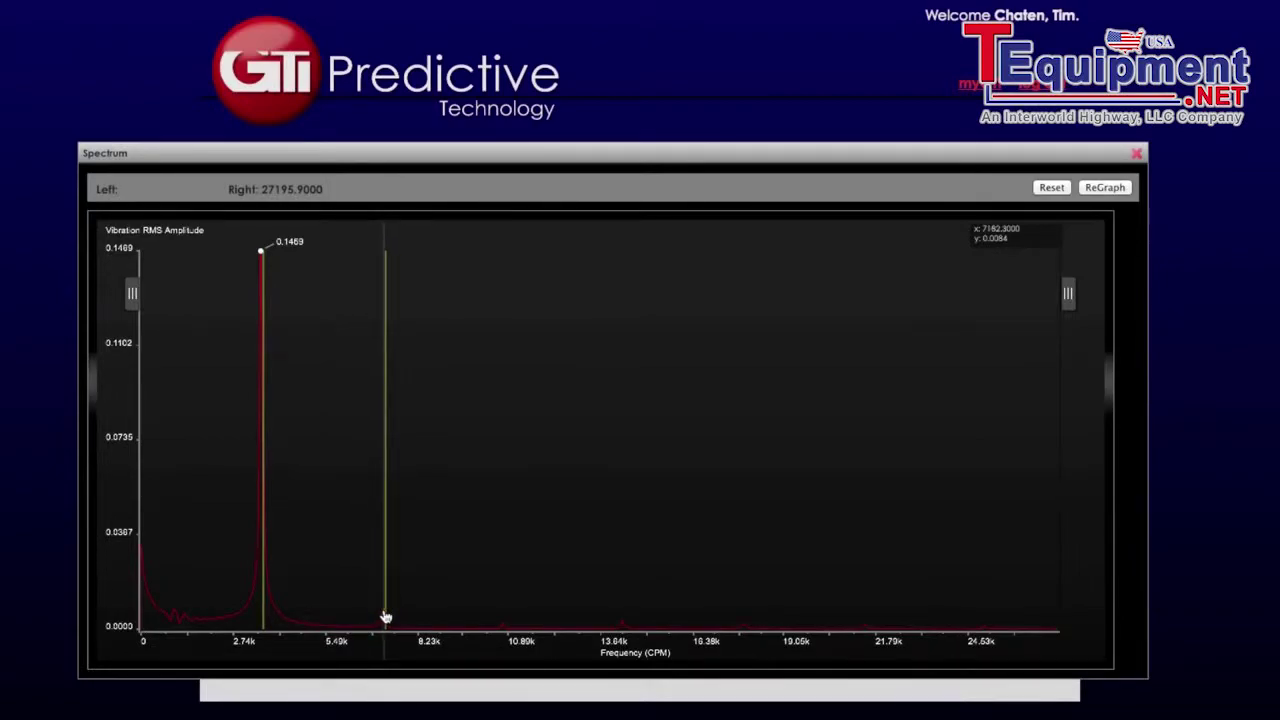
Label the 0.0084 peak on the yellow line and close the large Spectrum window
click(385, 614)
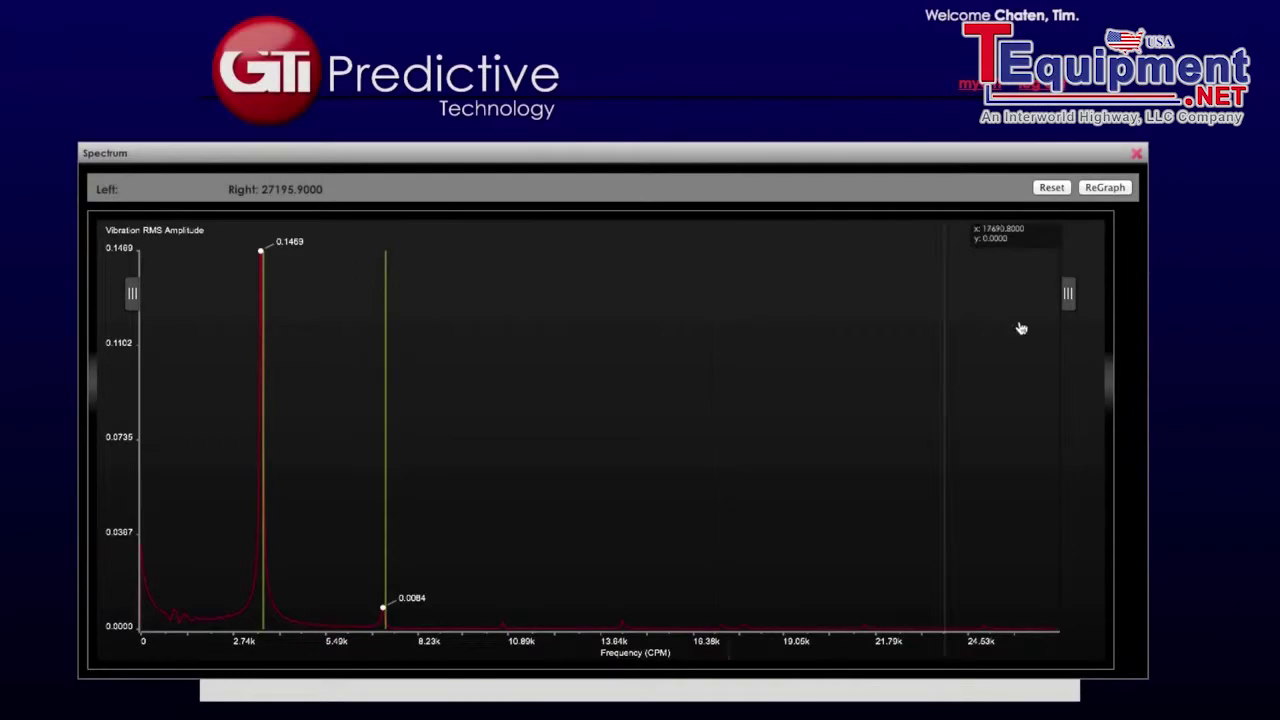
click(1136, 153)
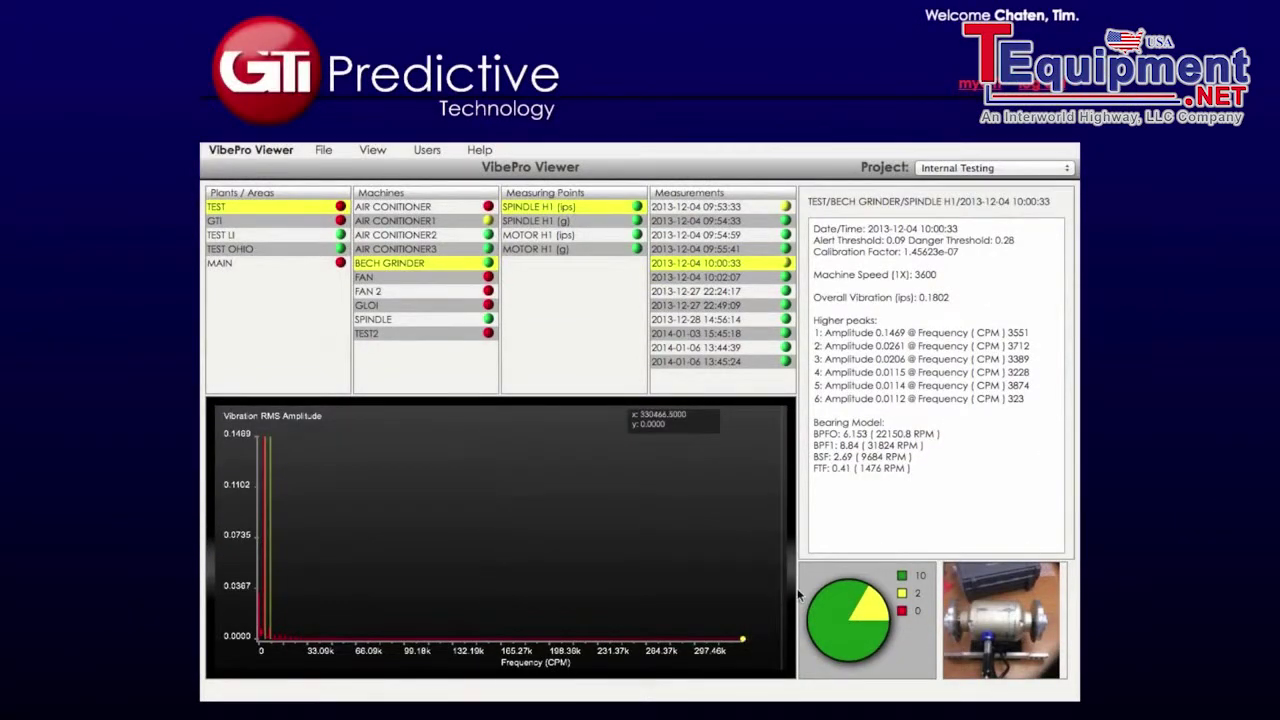
Open Help > Preferences and keep the RPM Markers setting at 2
click(480, 150)
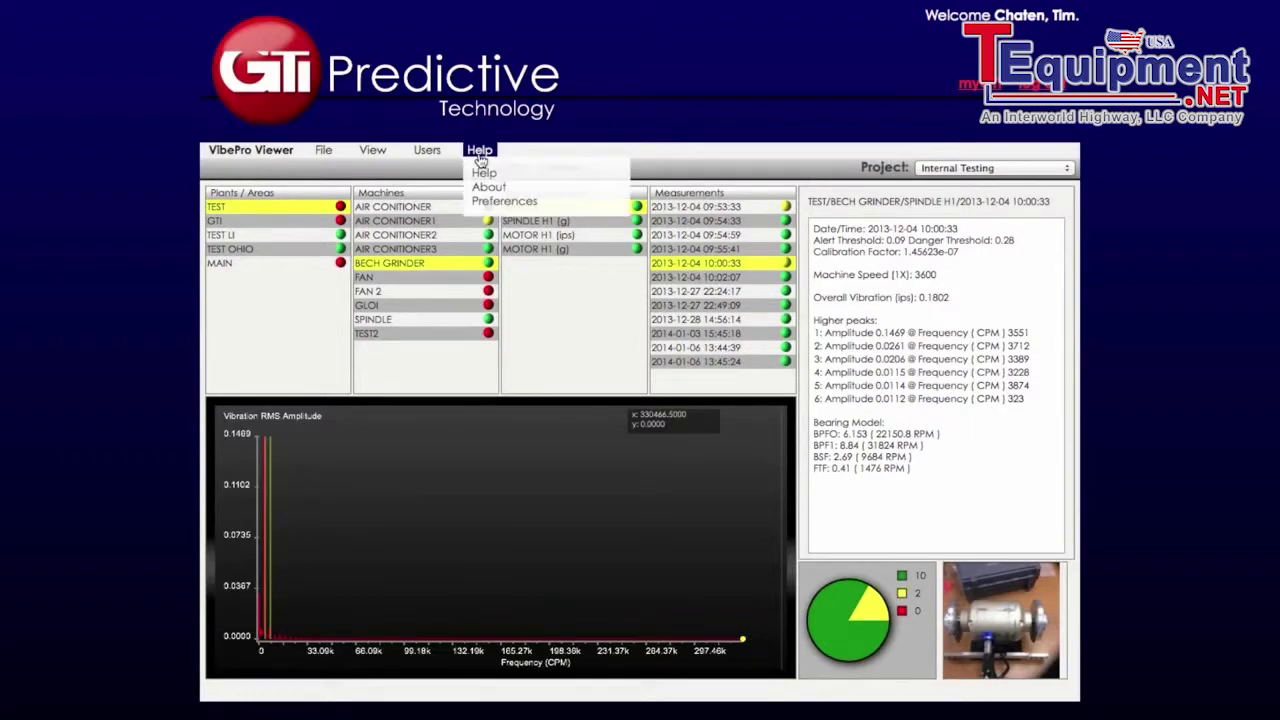
click(510, 203)
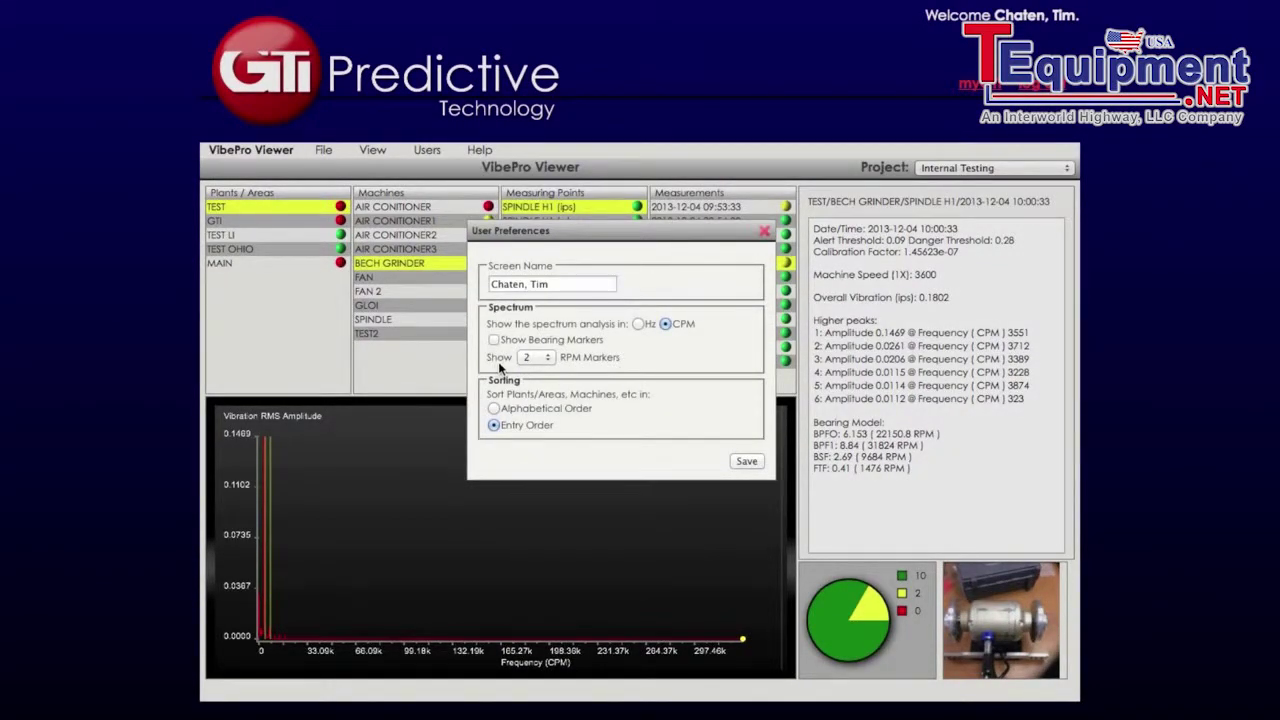
click(537, 359)
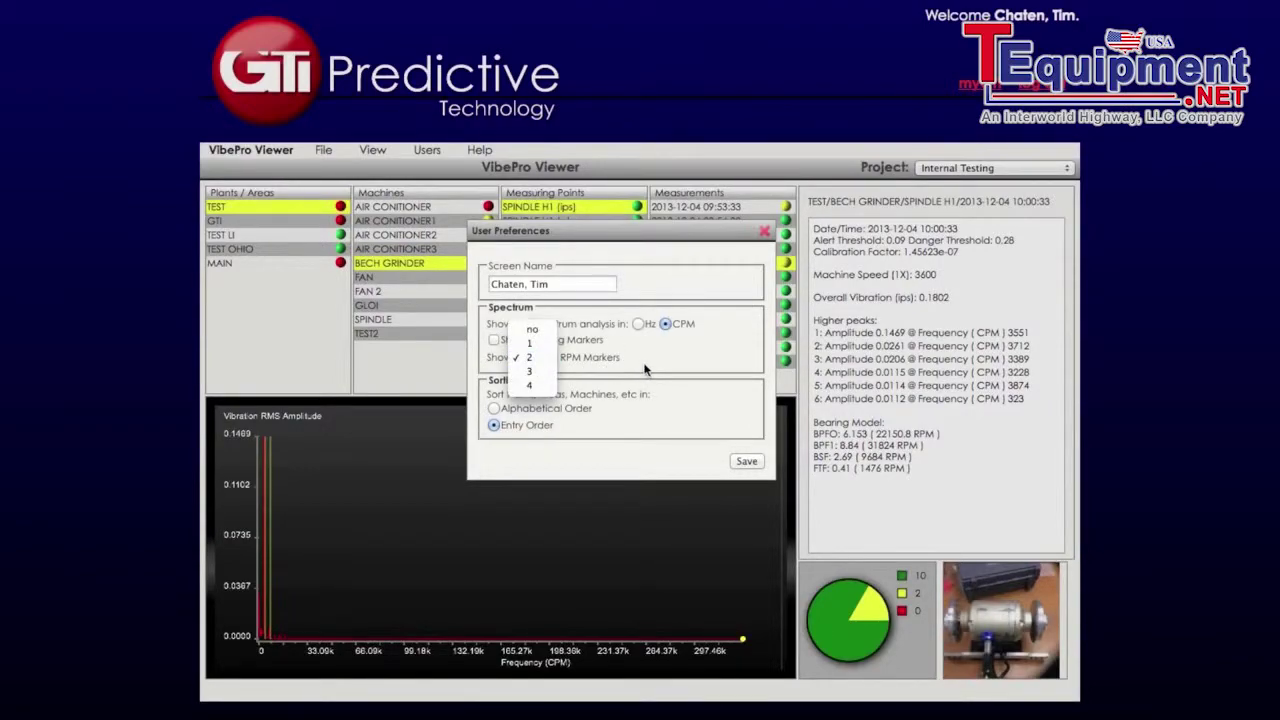
click(686, 376)
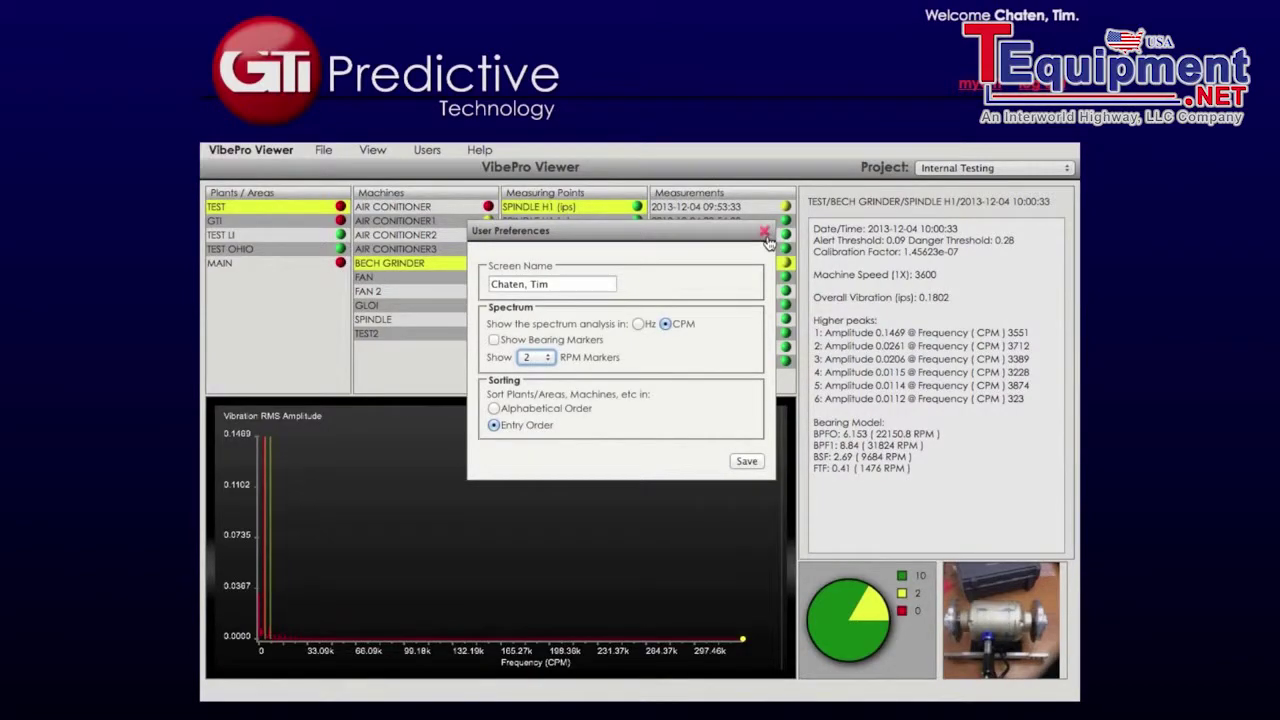
Close User Preferences, highlight the date line and BPFO value, then check the user management options
click(765, 231)
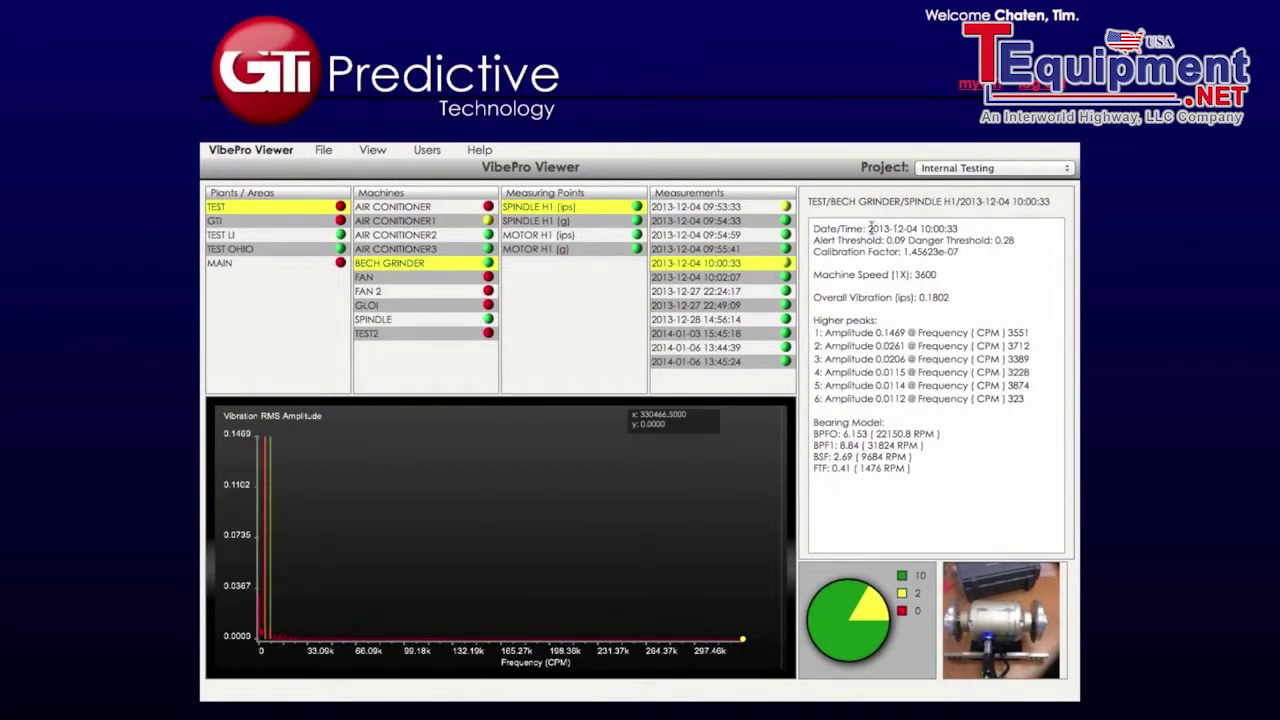
drag(830, 230, 967, 222)
click(967, 229)
drag(838, 432, 942, 434)
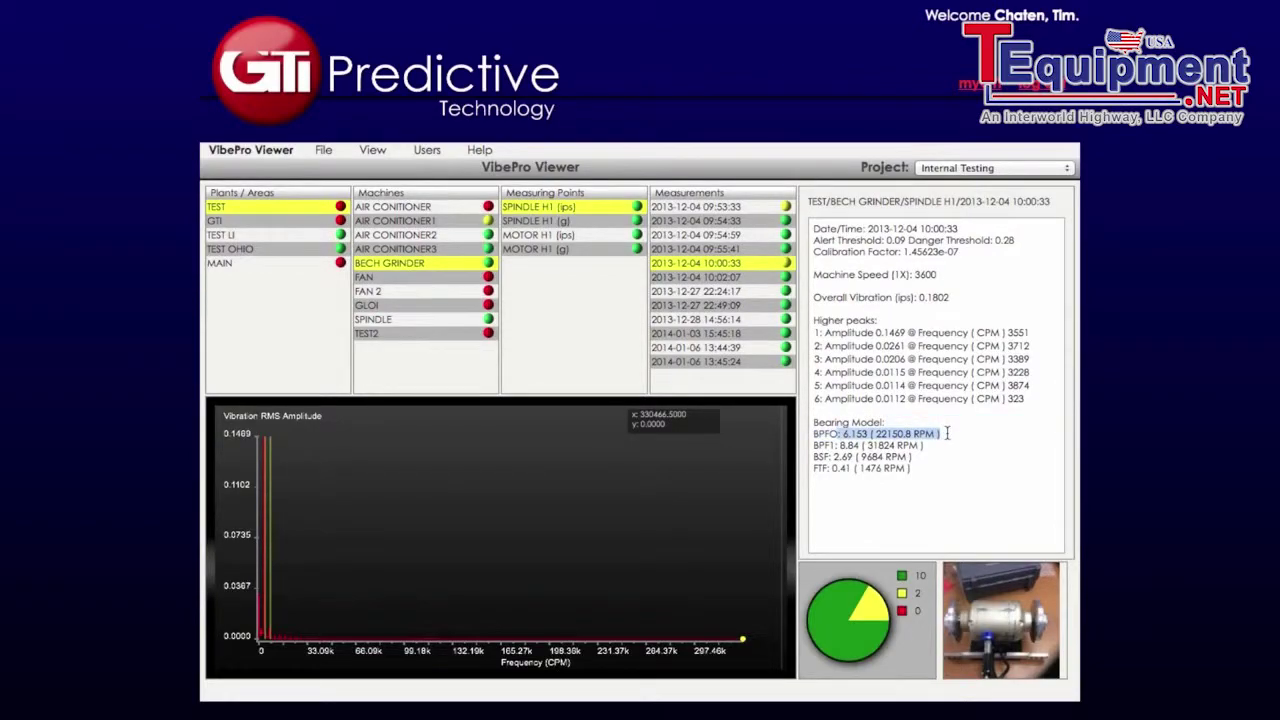
click(948, 438)
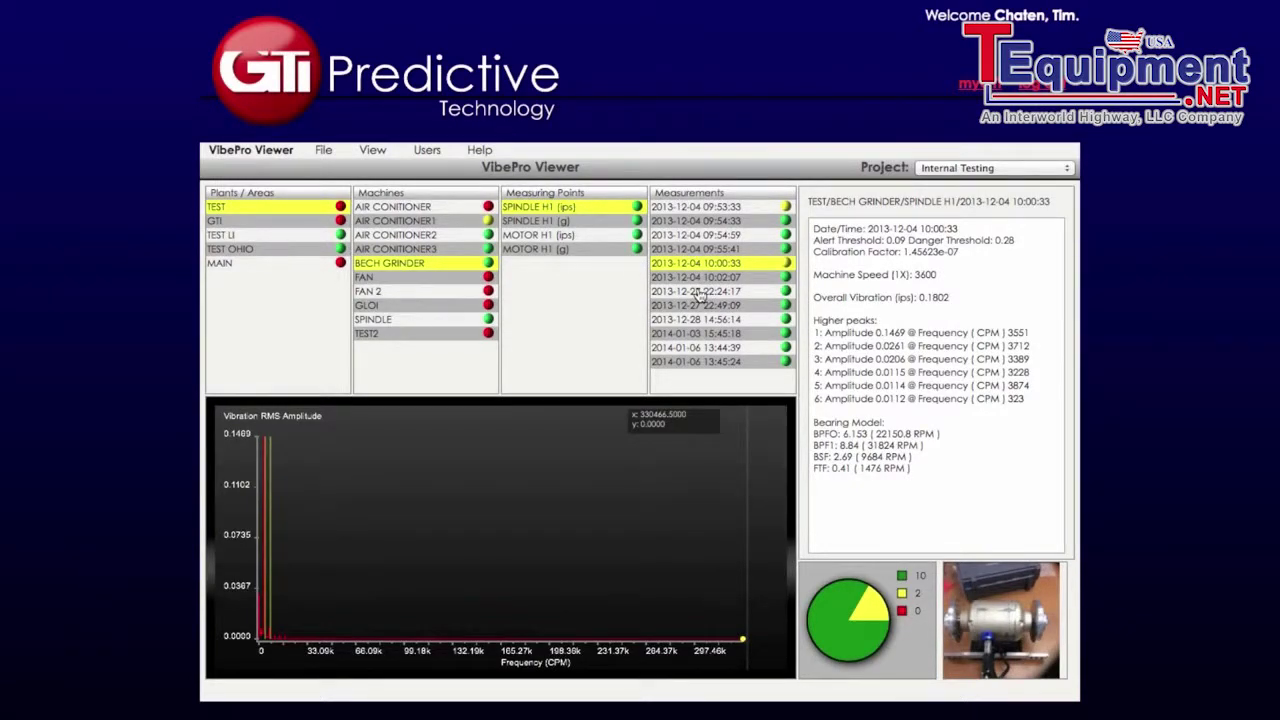
click(426, 152)
click(561, 211)
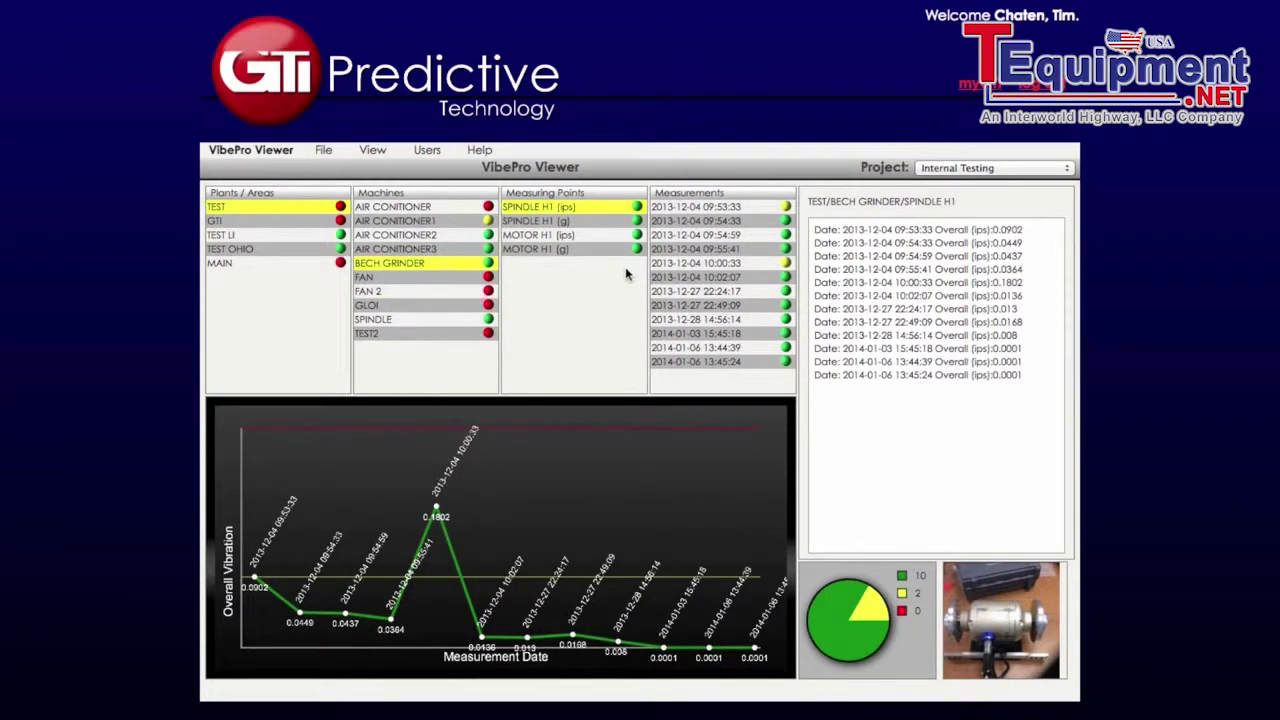
click(740, 264)
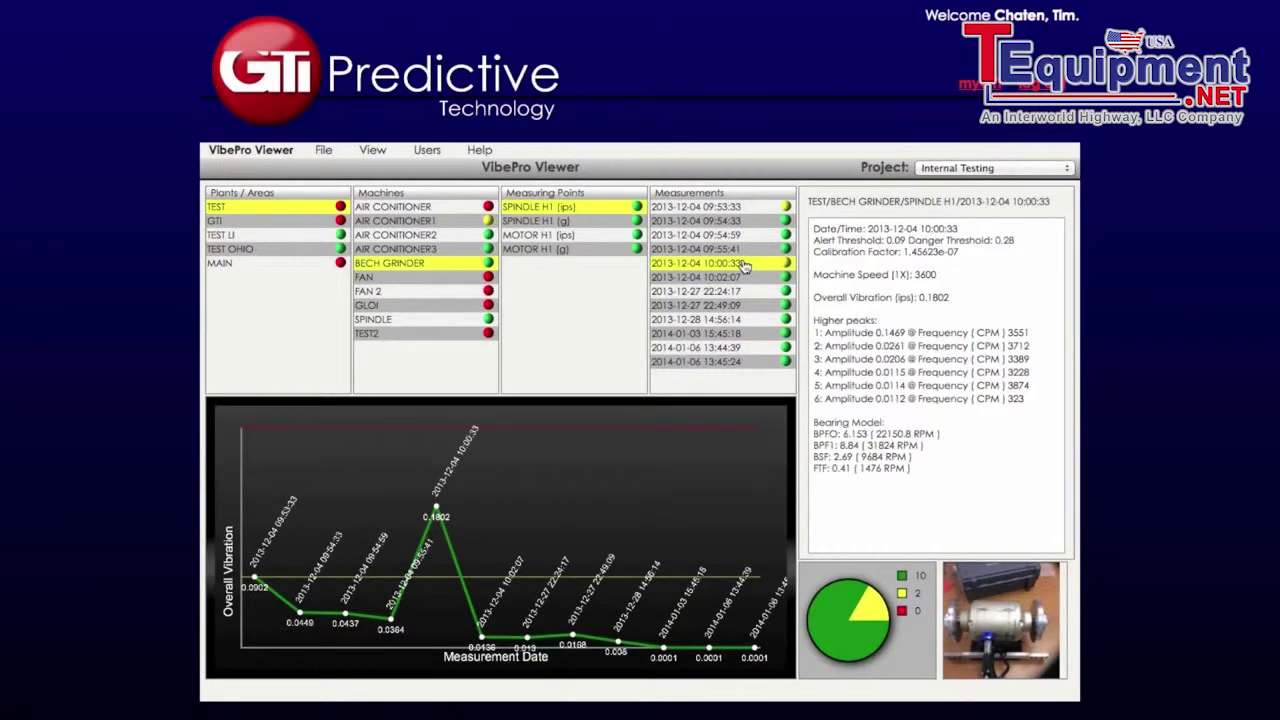
click(325, 152)
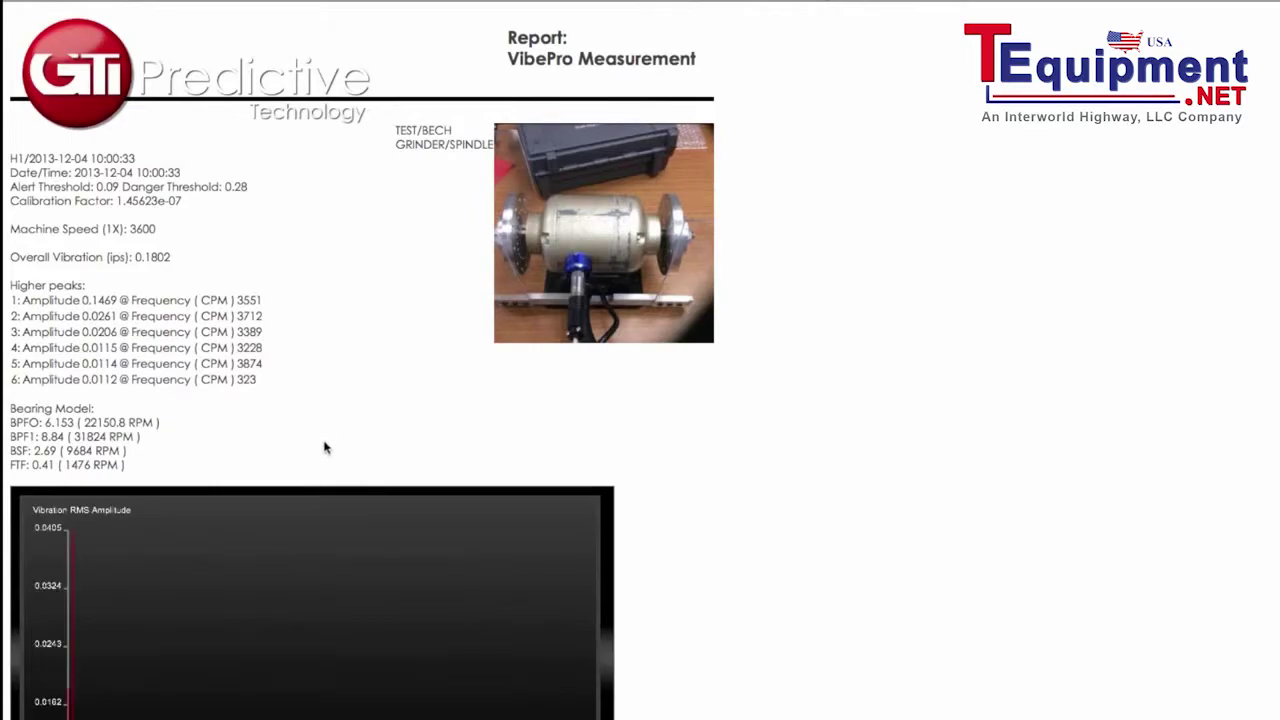
Scroll down and back up through the printable measurement report, then open the View menu
scroll(106, 660, down, 4)
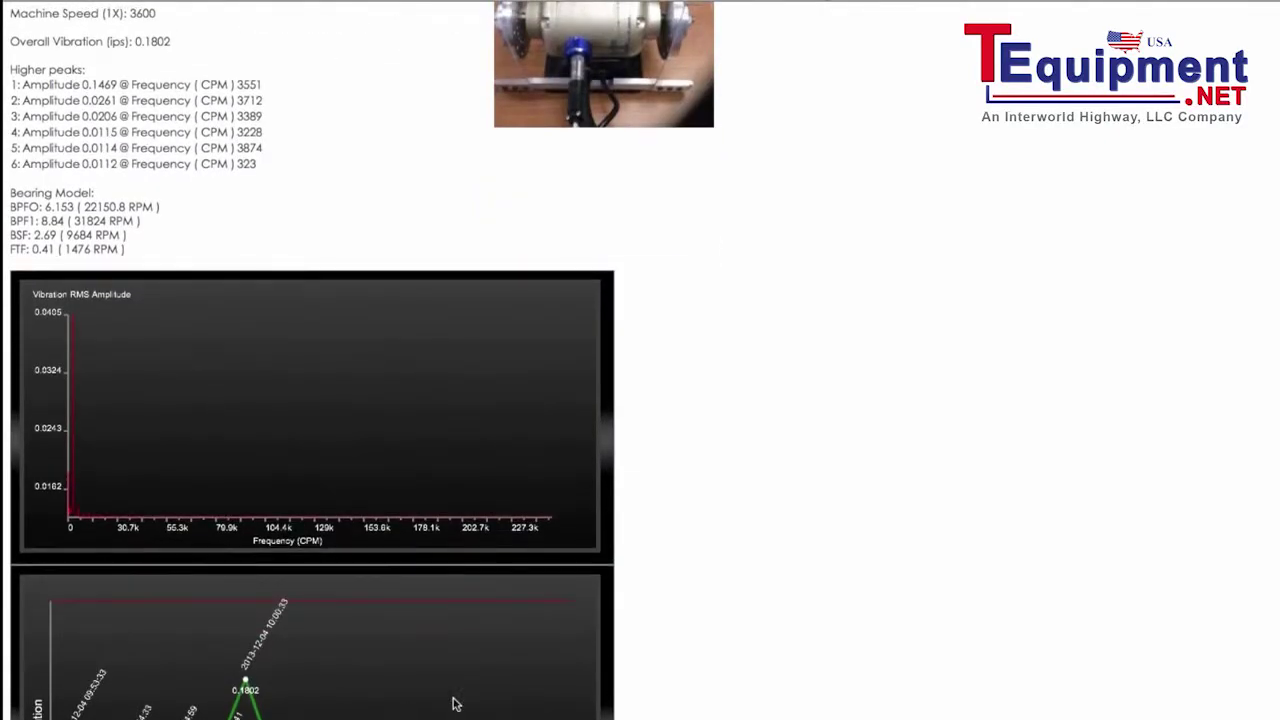
scroll(335, 466, up, 4)
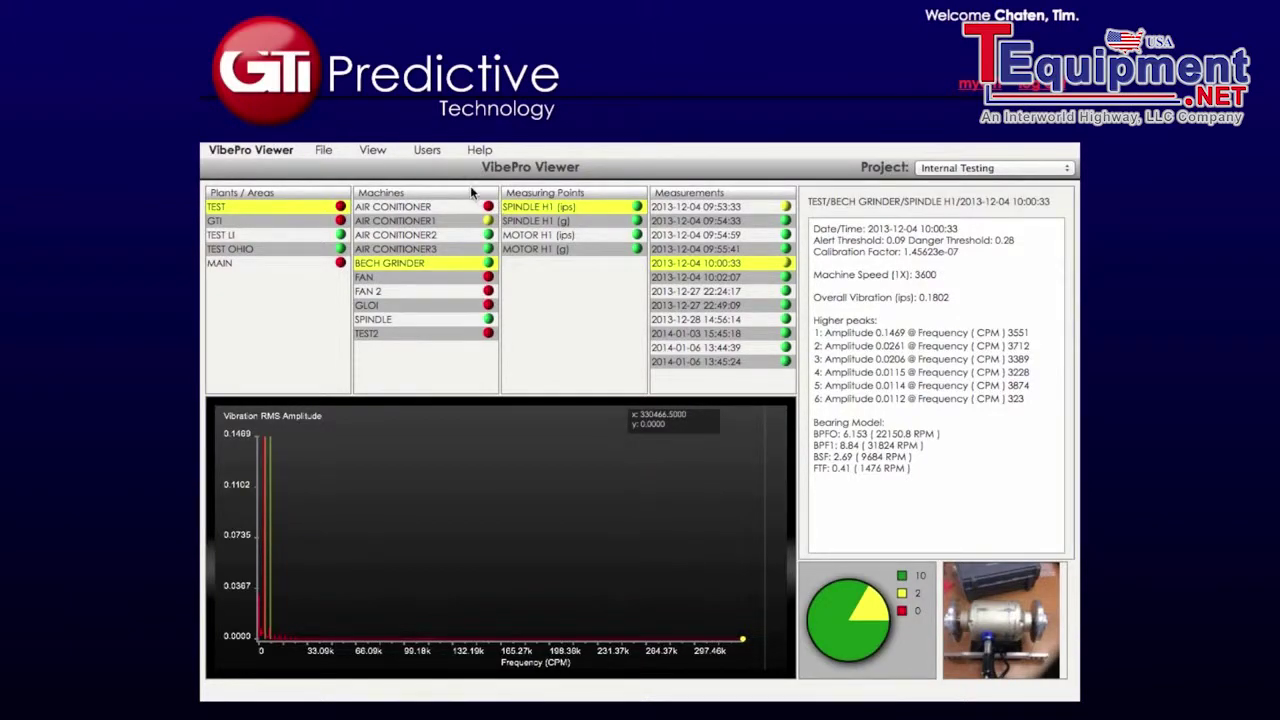
click(373, 151)
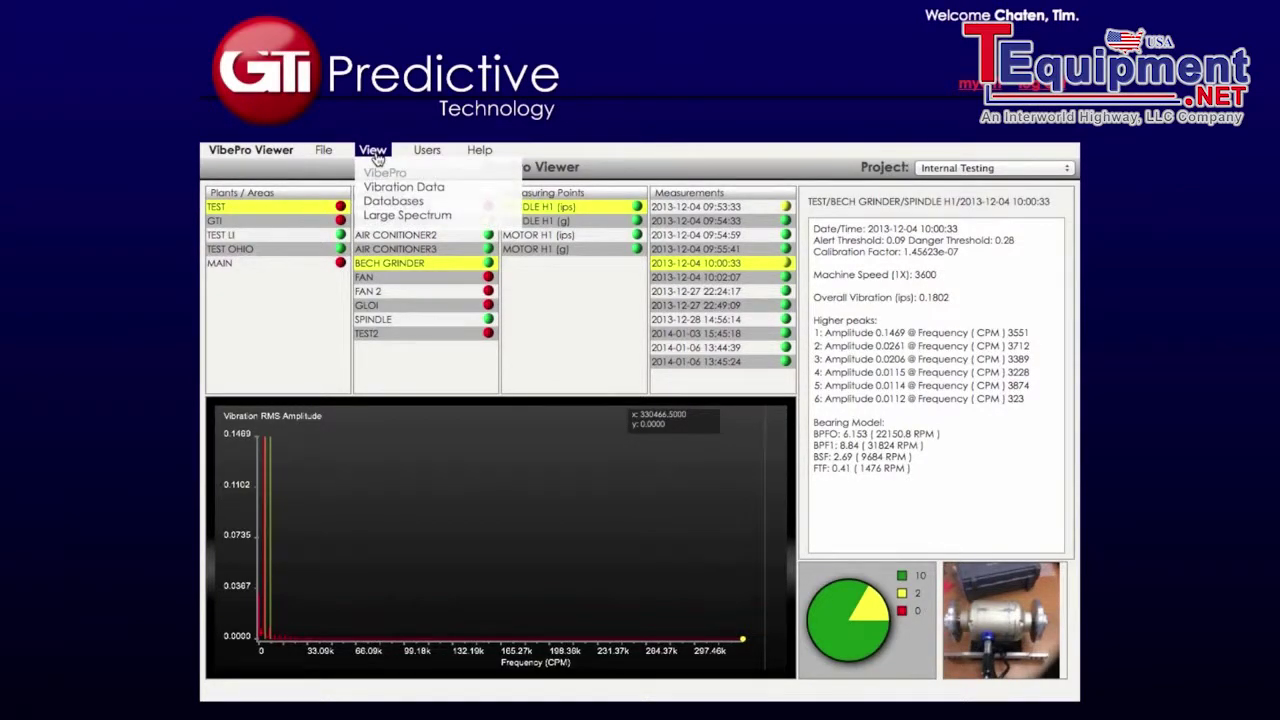
Set Vibration Data to all plants and all machines with Show Last Reading, and get the data
click(433, 187)
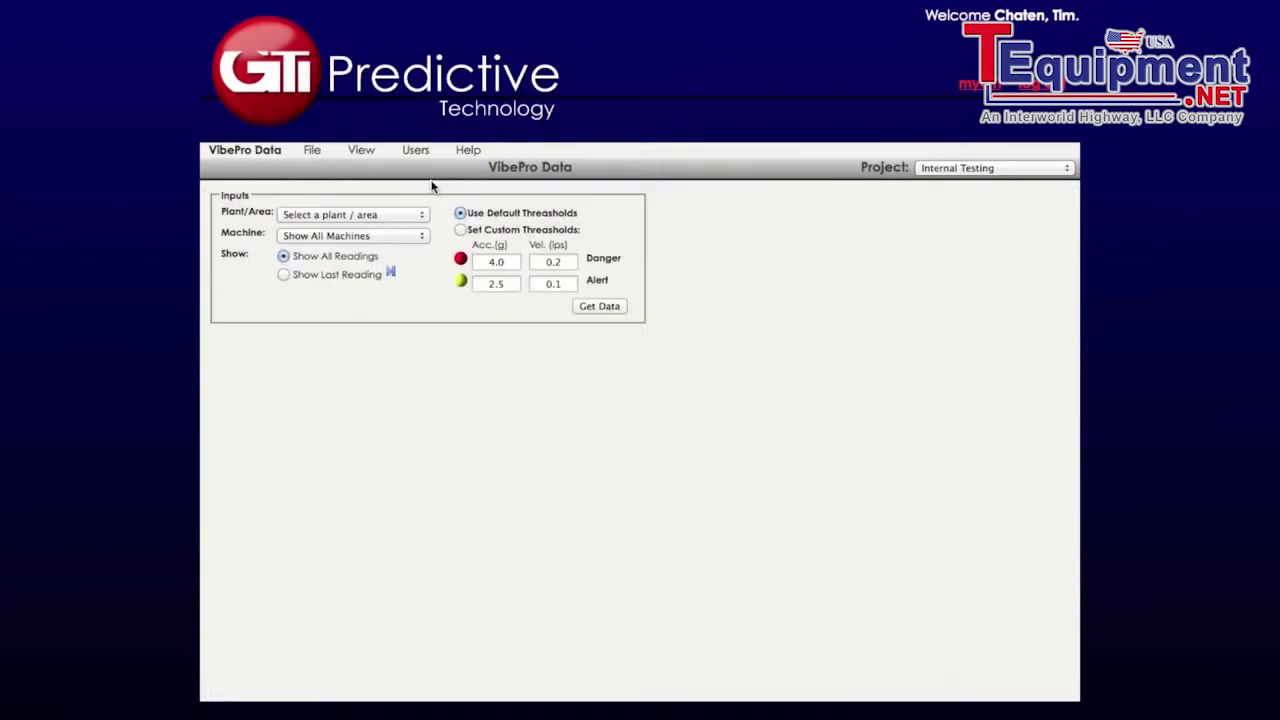
click(314, 215)
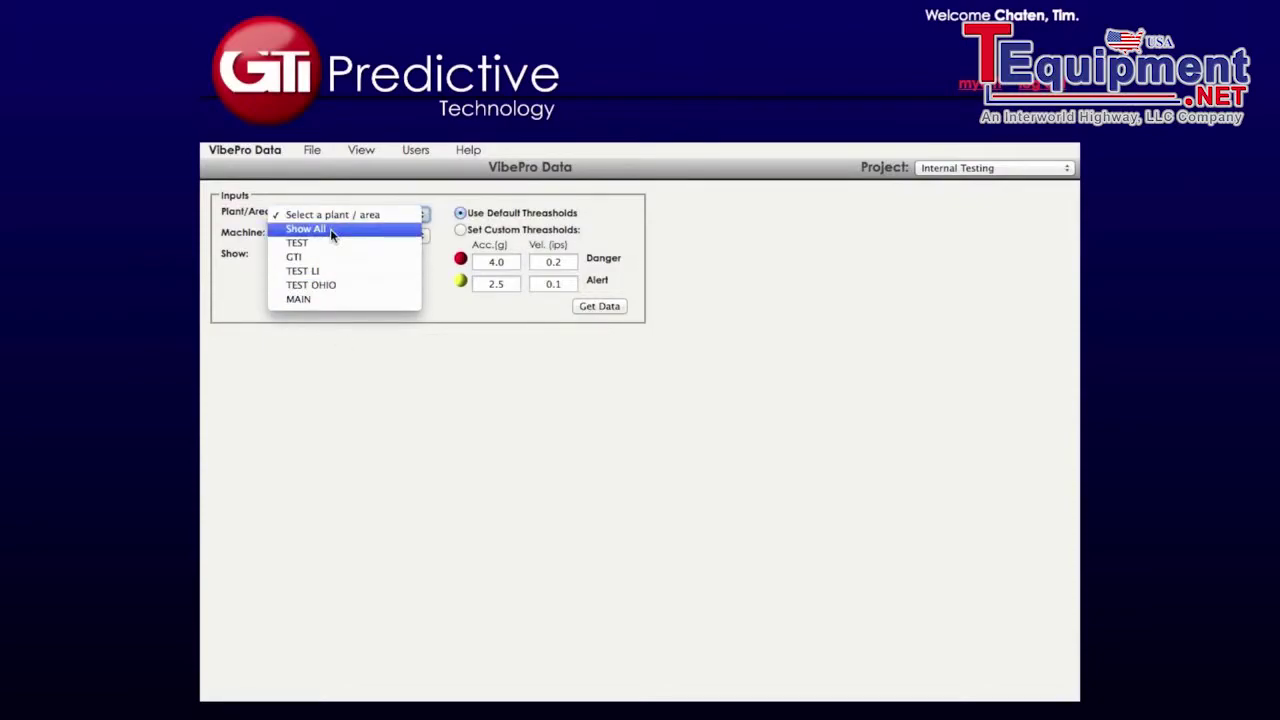
click(330, 232)
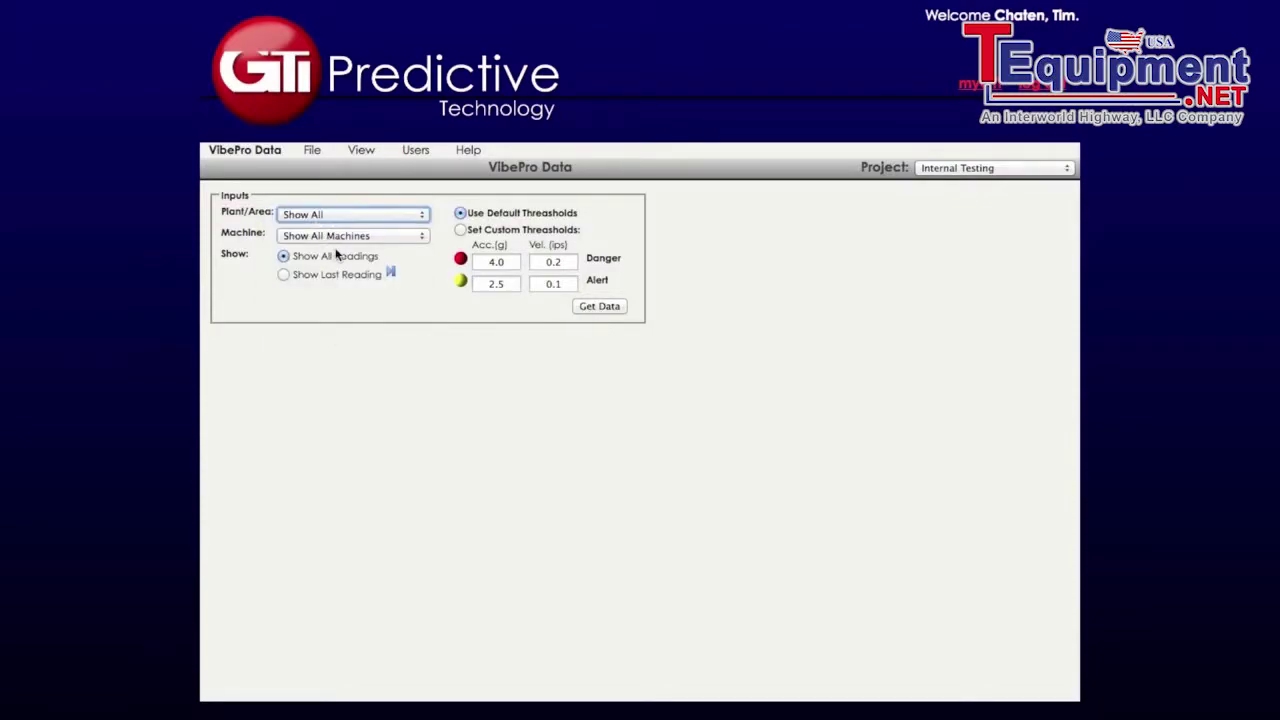
click(338, 236)
click(407, 303)
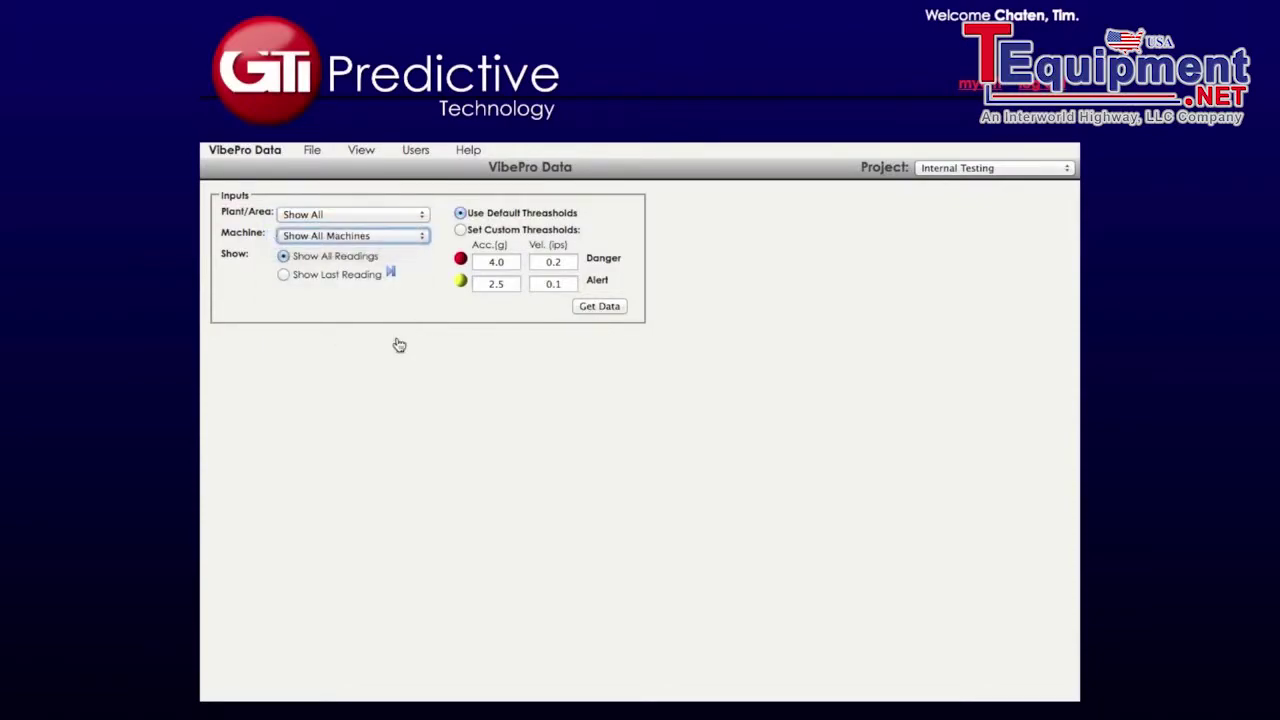
click(284, 275)
click(605, 309)
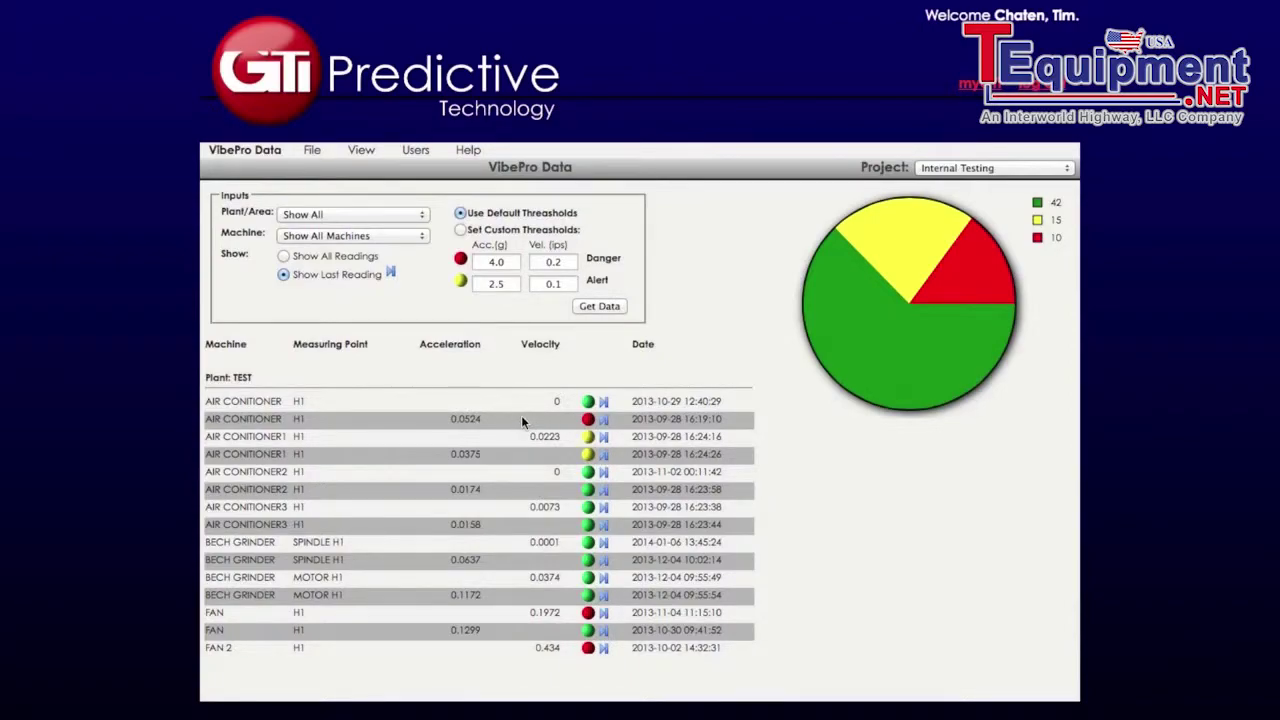
Scroll through the last-reading table and back to the top, then open the File menu
scroll(524, 425, down, 5)
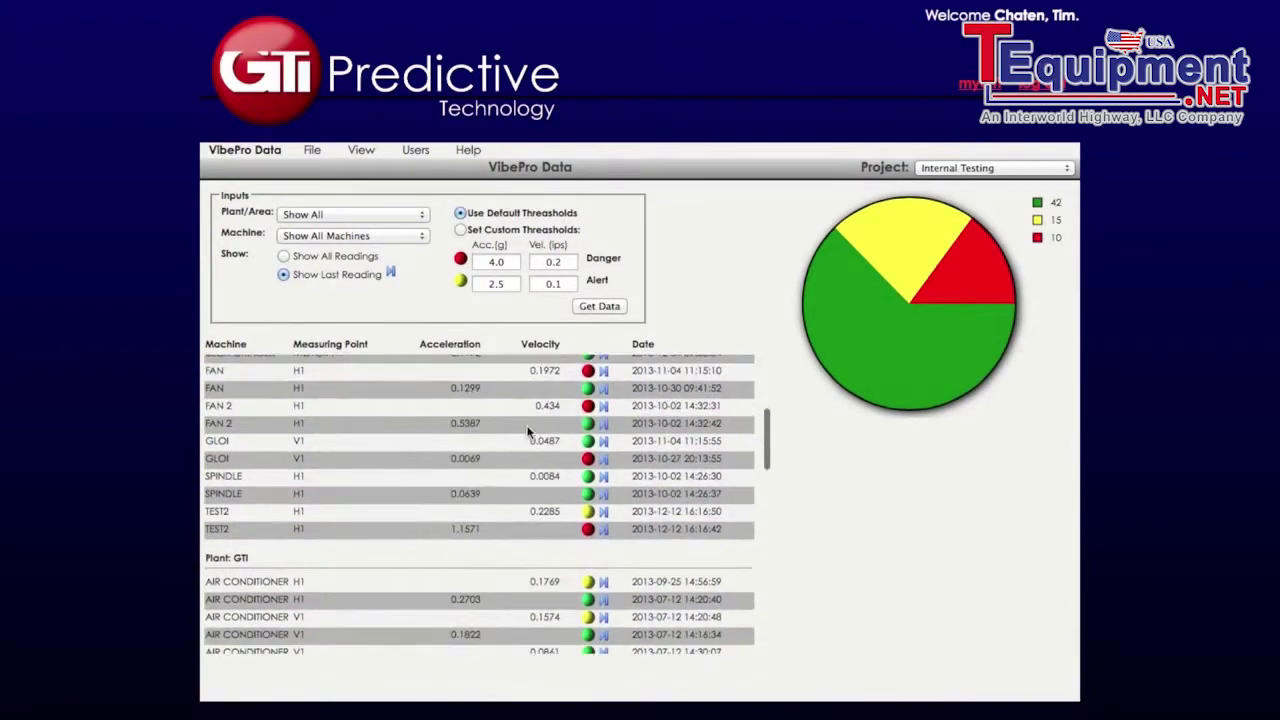
scroll(528, 432, down, 10)
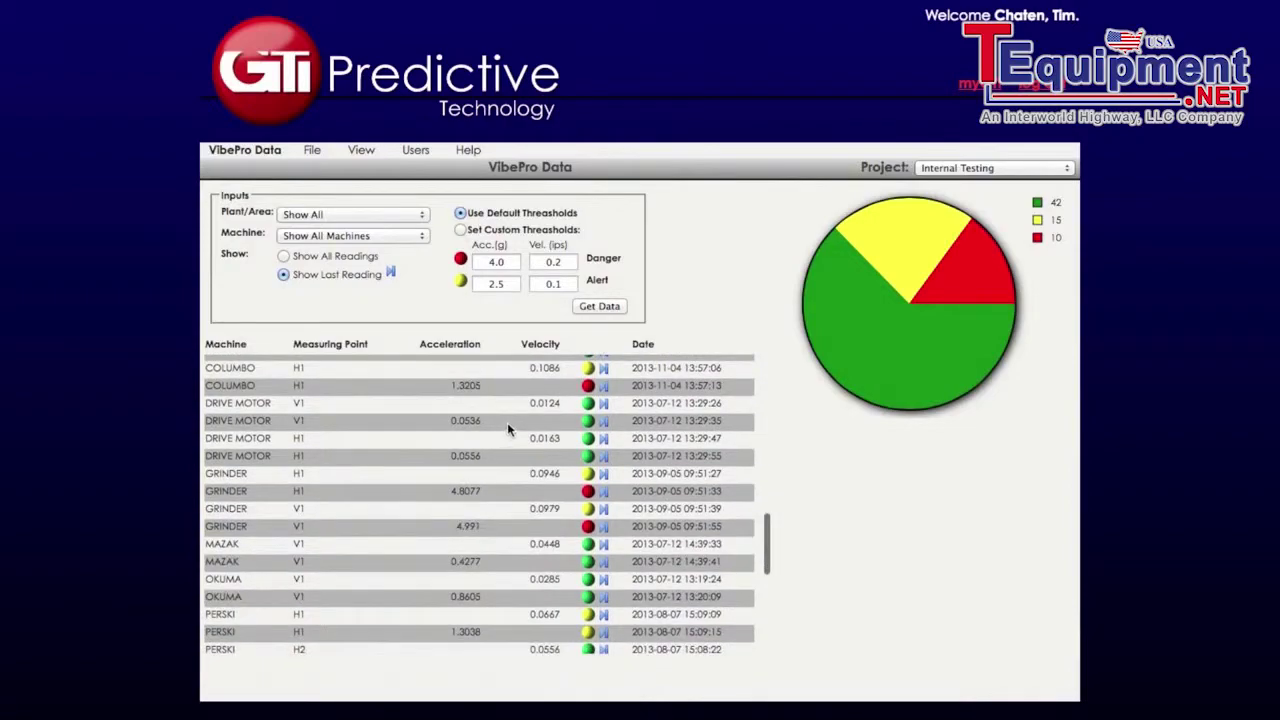
scroll(507, 428, down, 2)
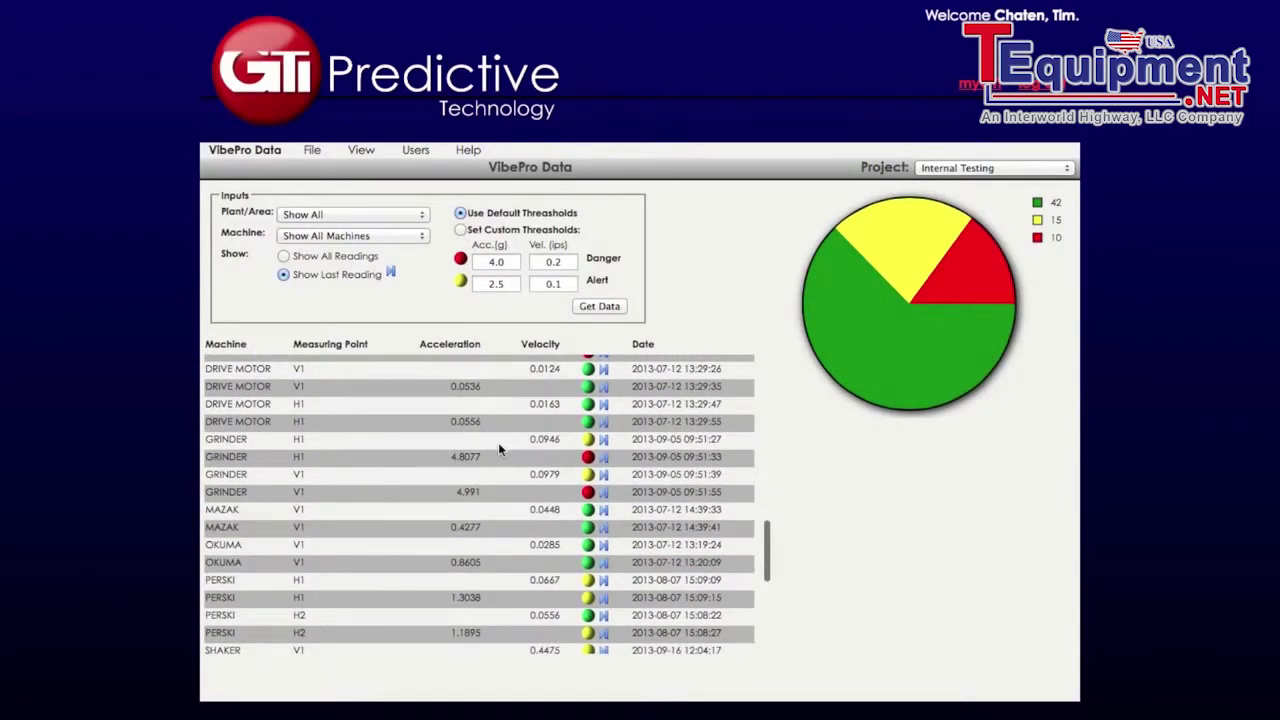
scroll(500, 449, down, 10)
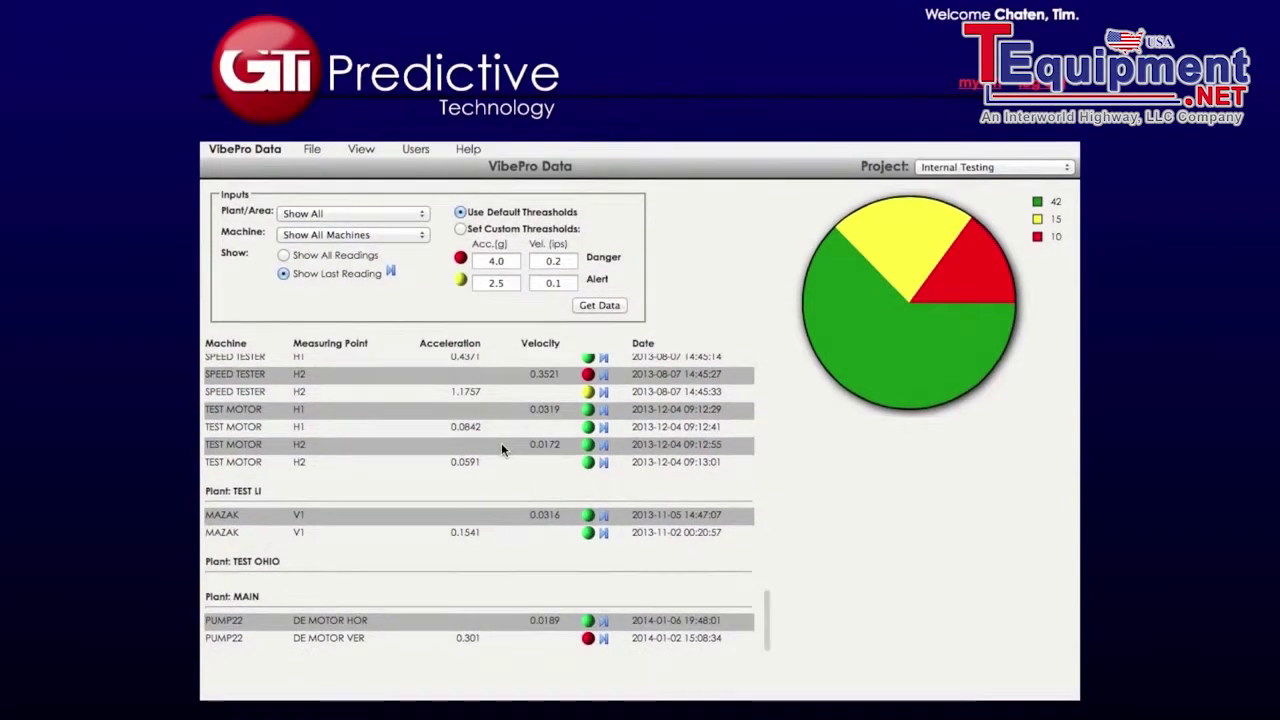
scroll(502, 448, up, 20)
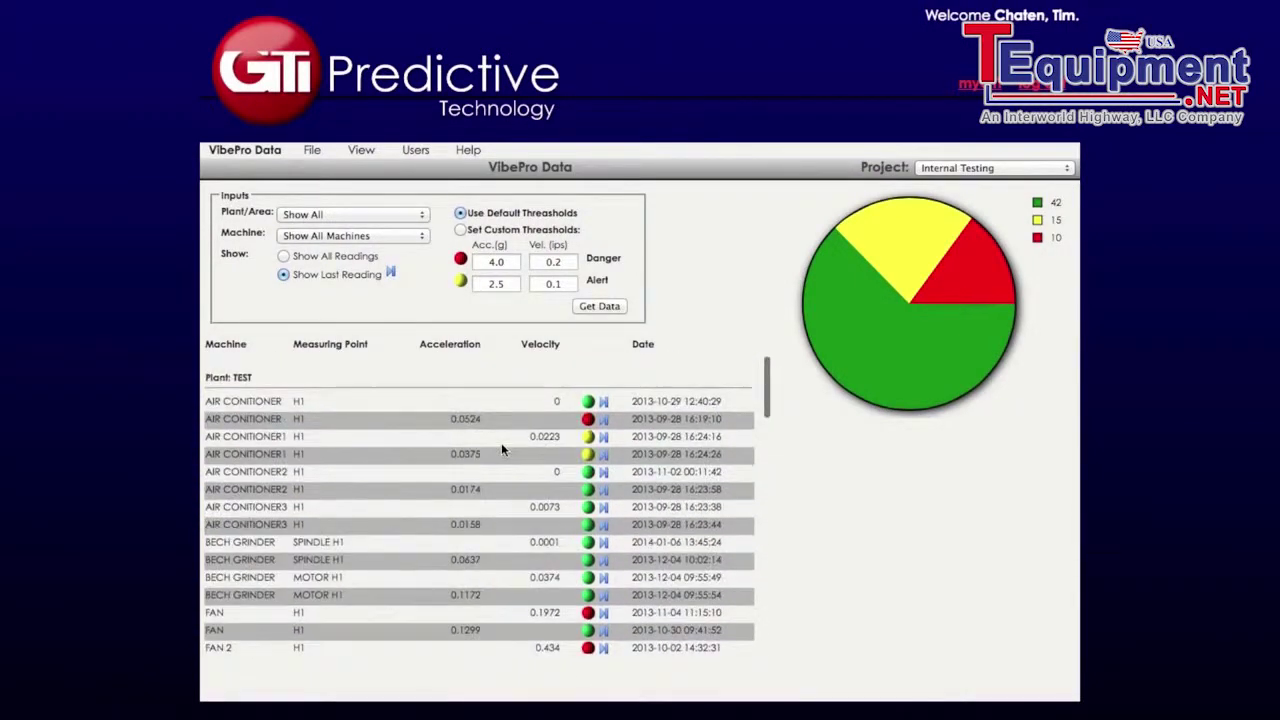
scroll(501, 442, down, 8)
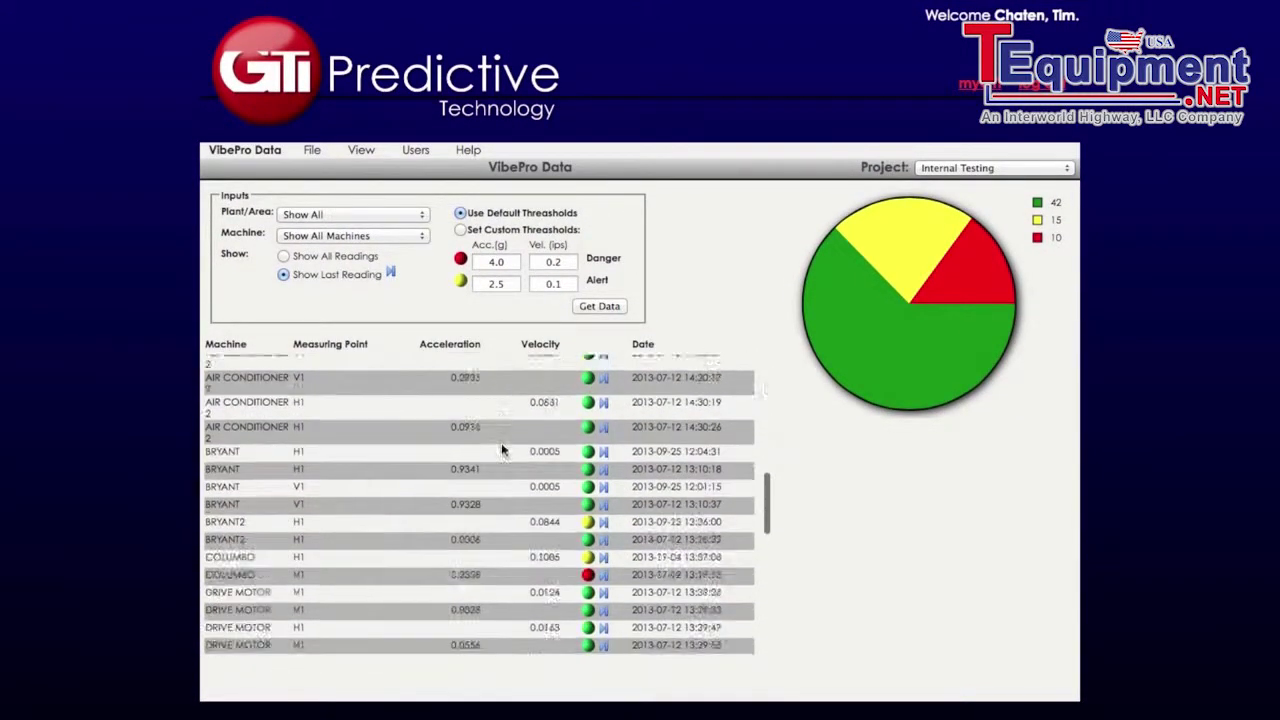
scroll(501, 443, down, 8)
scroll(501, 442, up, 12)
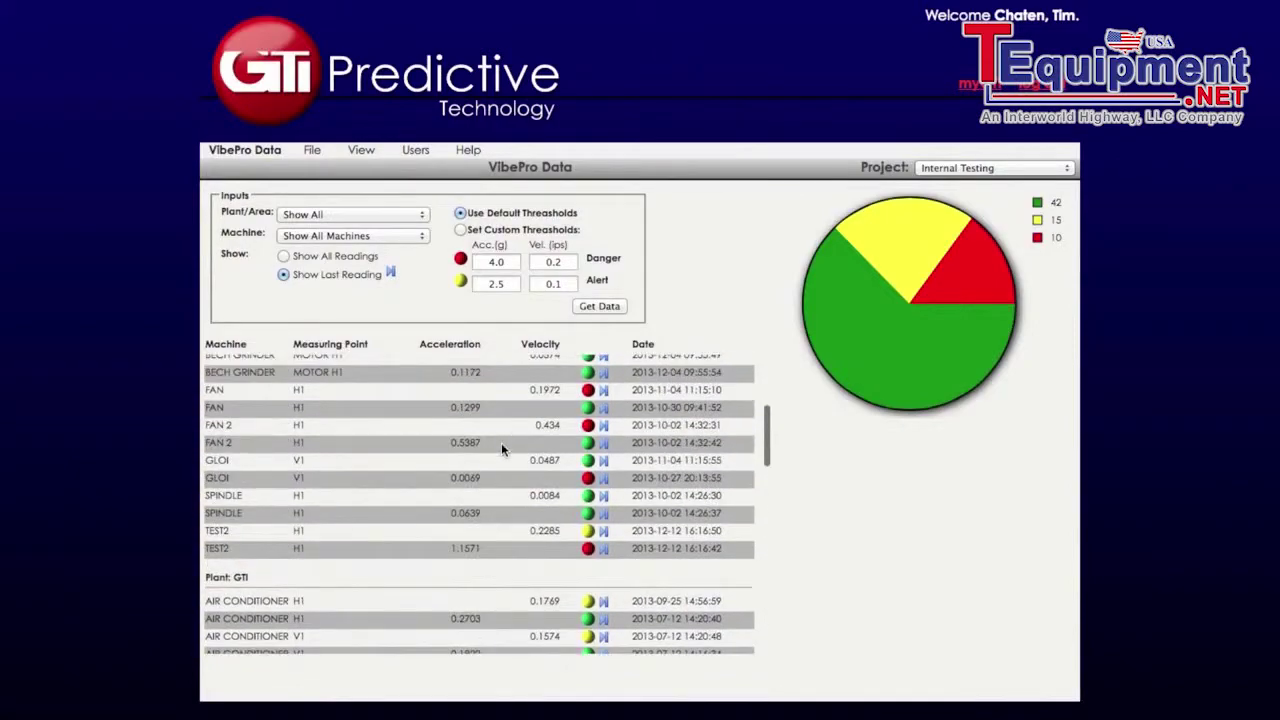
scroll(501, 442, up, 5)
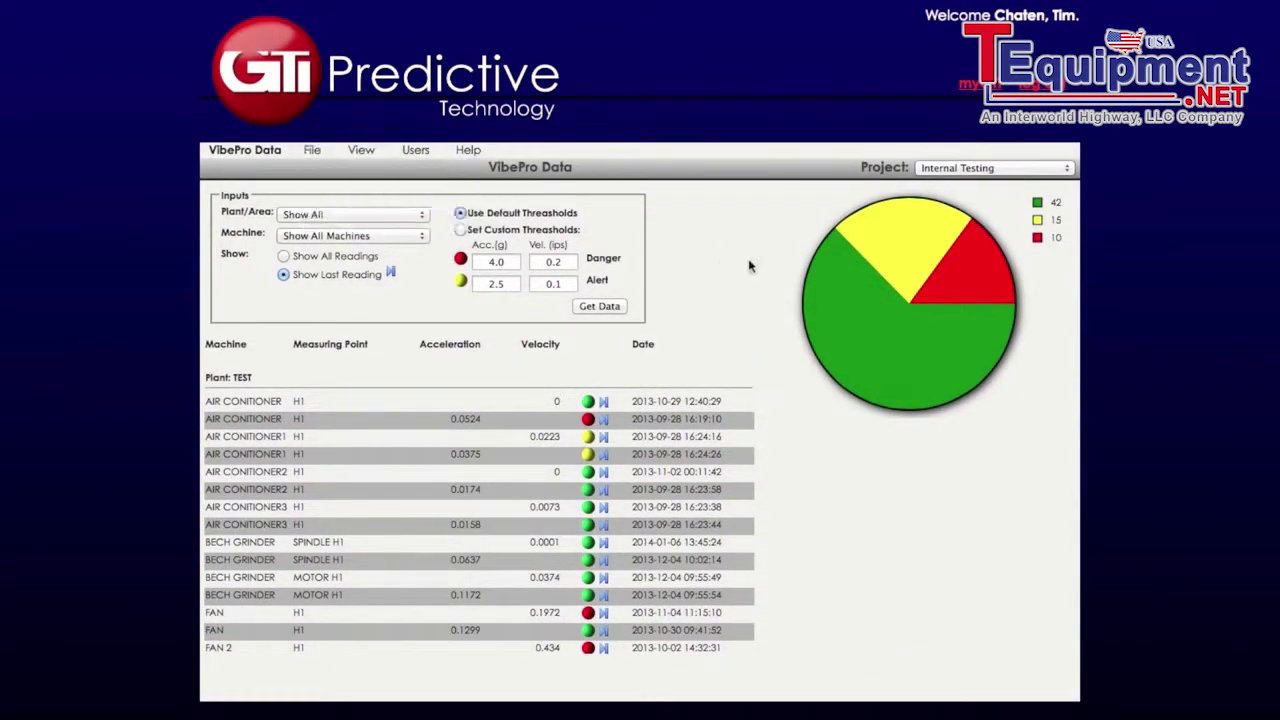
click(316, 148)
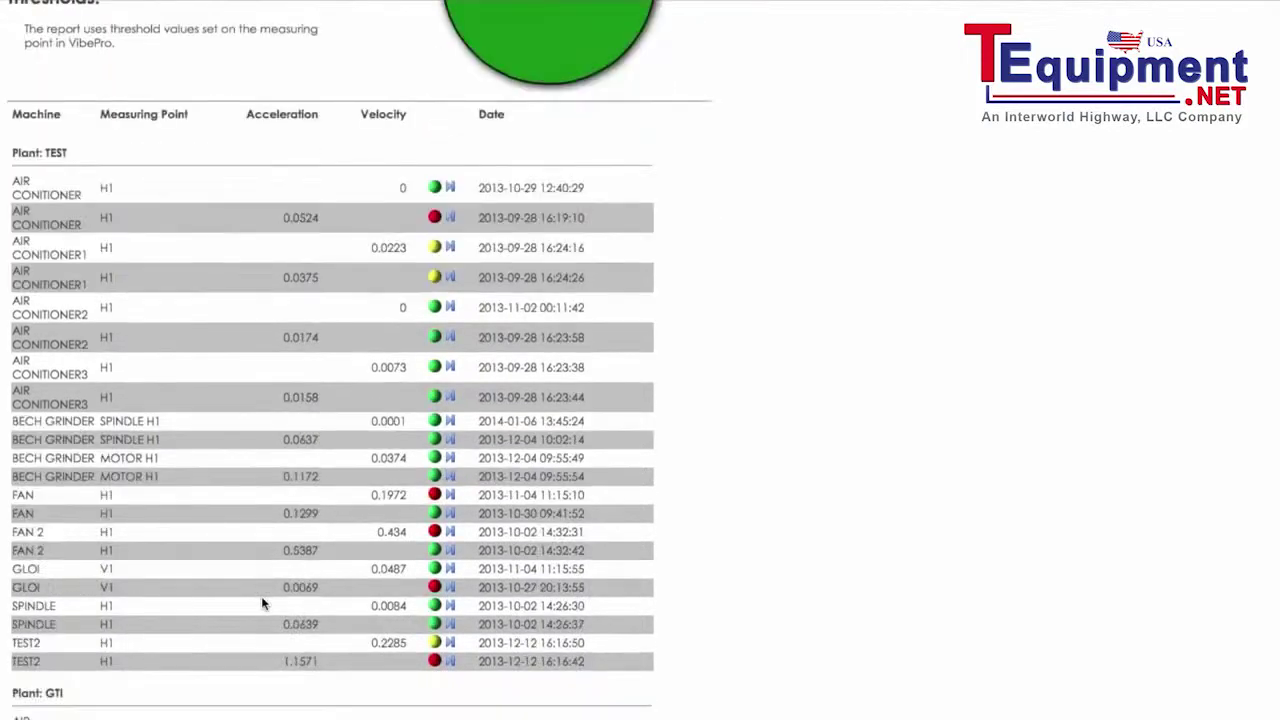
Scroll through the printable last-reading report to review it, then bring up the Users options
scroll(253, 608, up, 10)
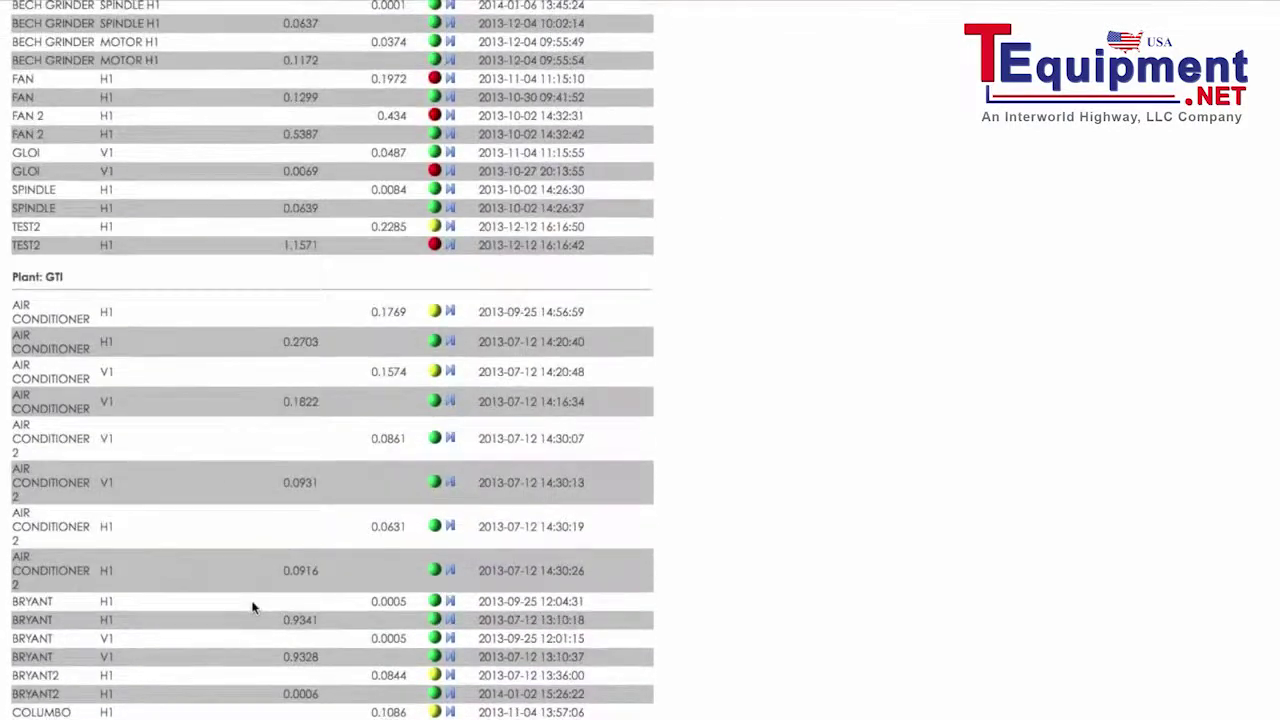
scroll(139, 471, down, 4)
scroll(145, 470, down, 10)
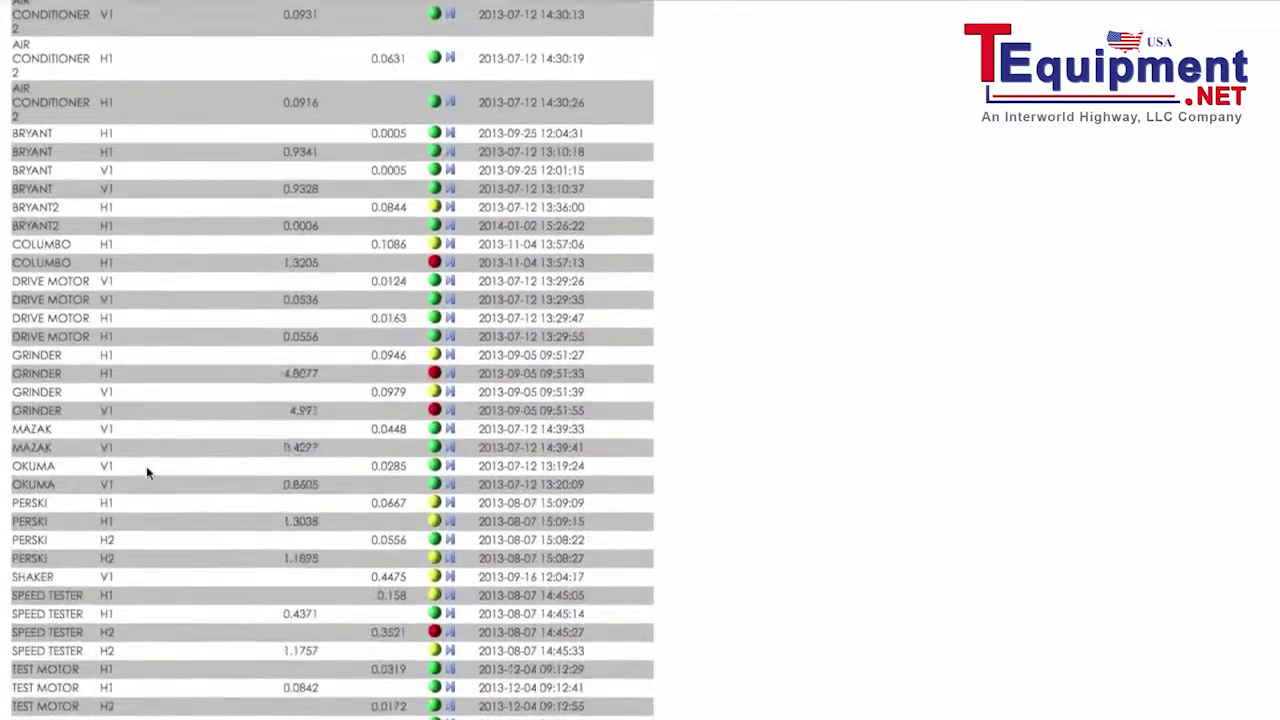
scroll(150, 474, up, 15)
scroll(155, 484, down, 1)
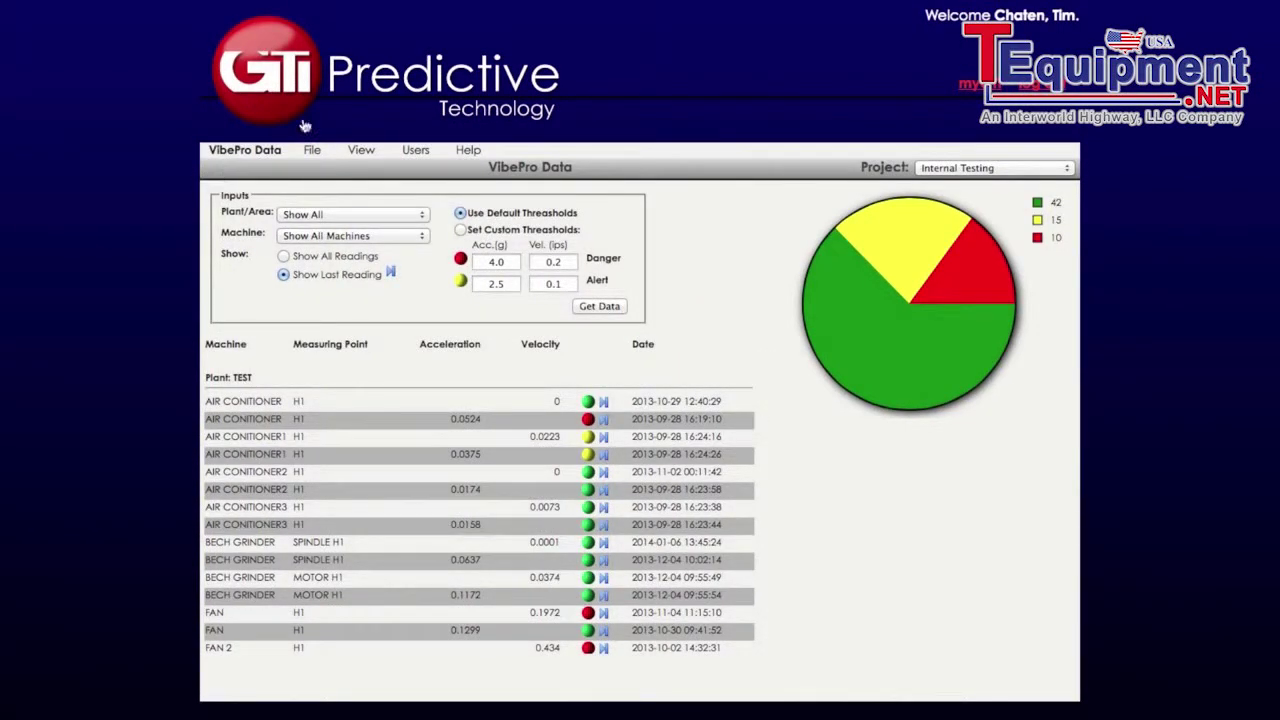
click(408, 150)
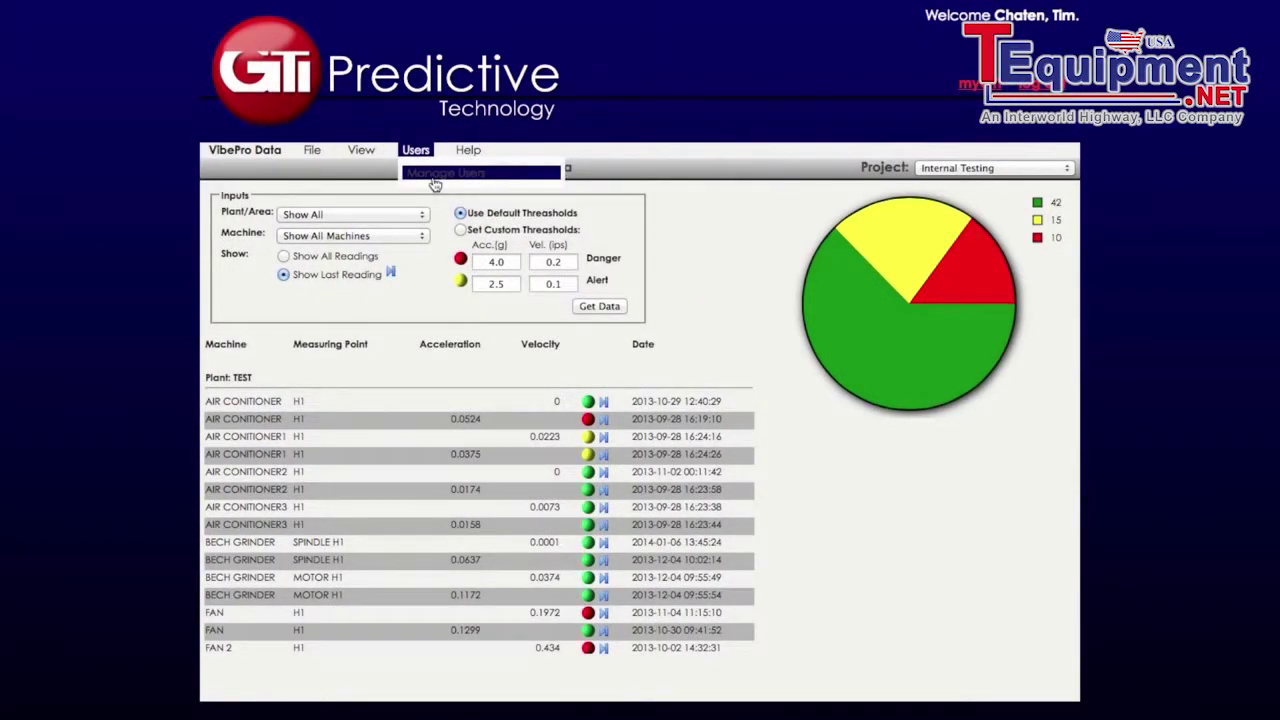
Check the Users options, then switch the view back to VibePro, leaving the views list closed
click(418, 152)
click(416, 155)
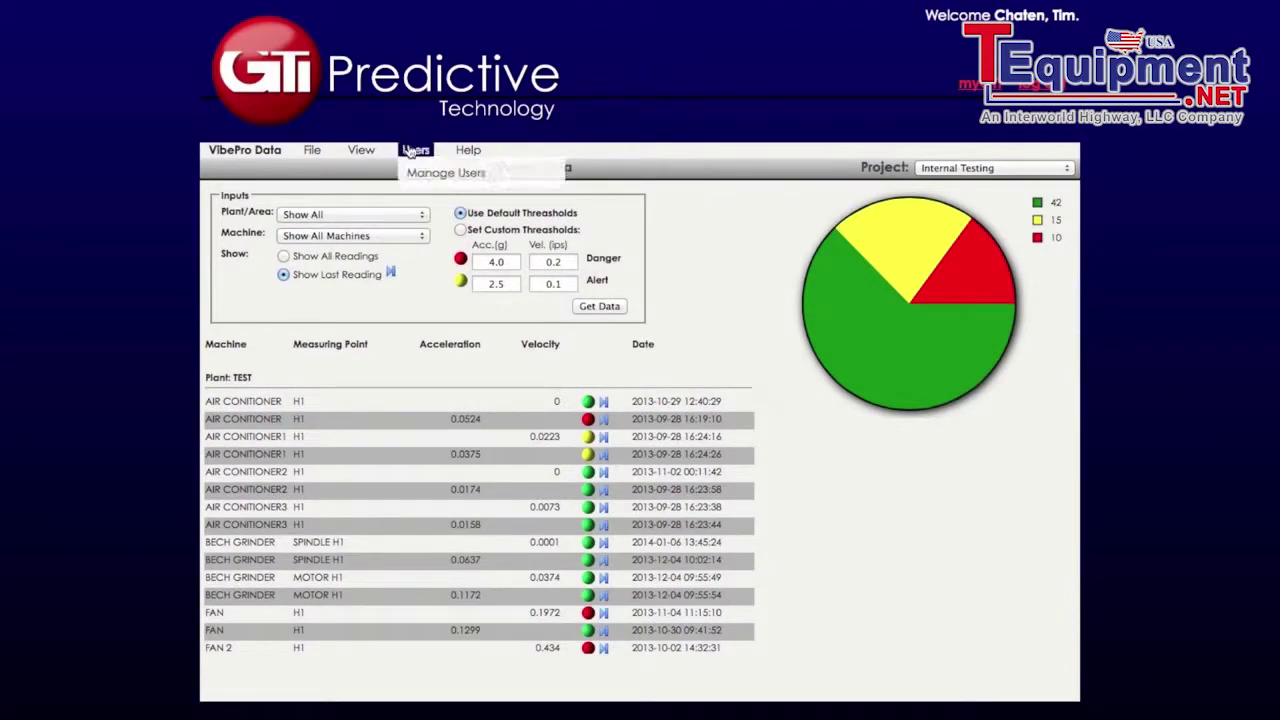
click(361, 150)
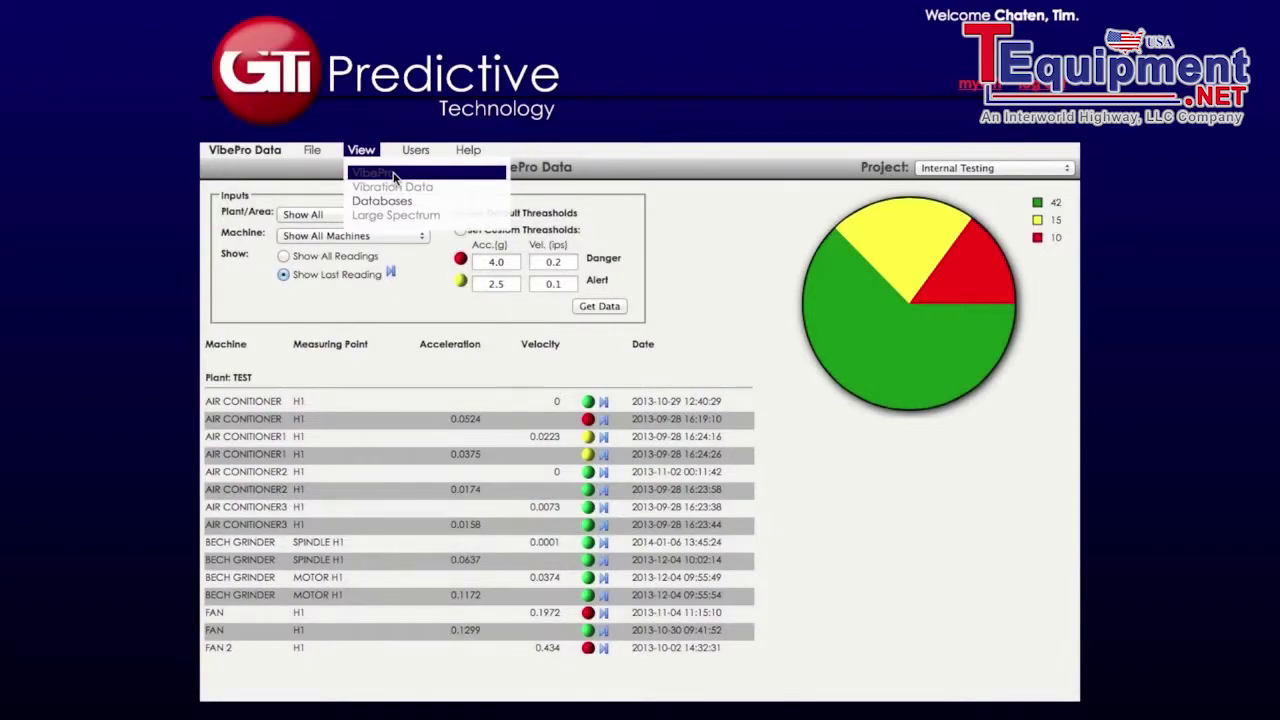
click(394, 178)
click(372, 150)
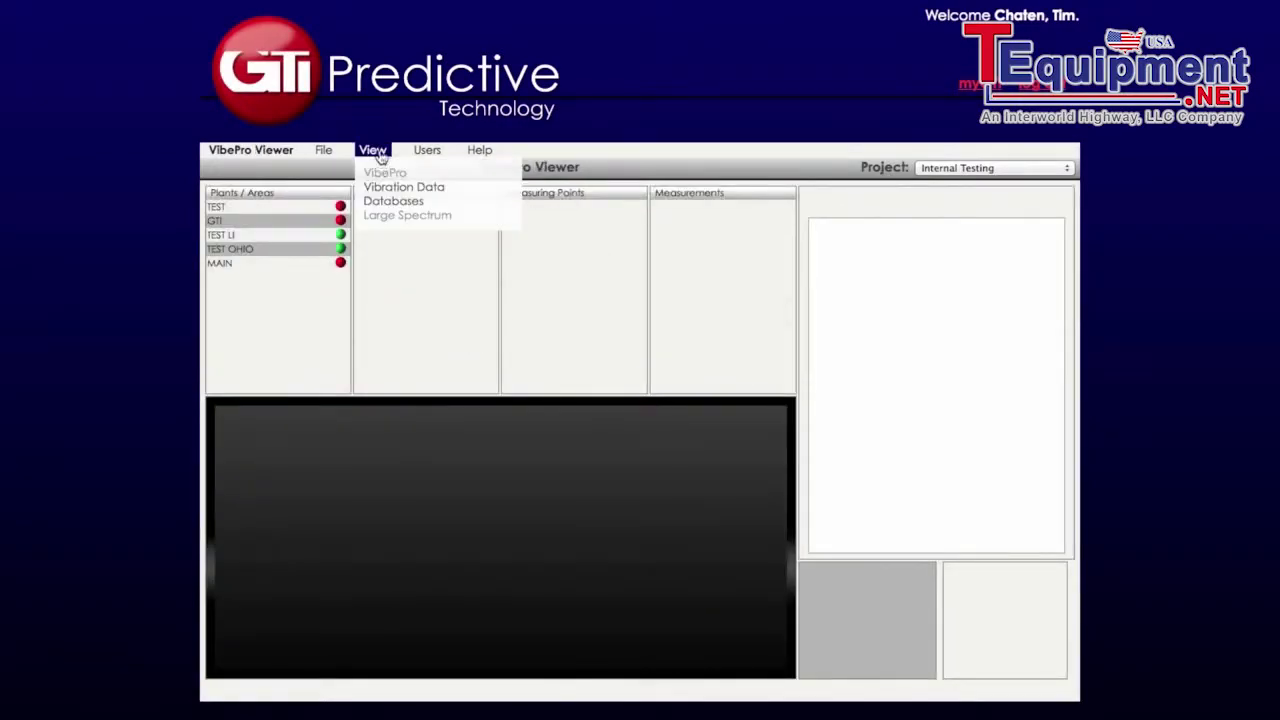
click(407, 206)
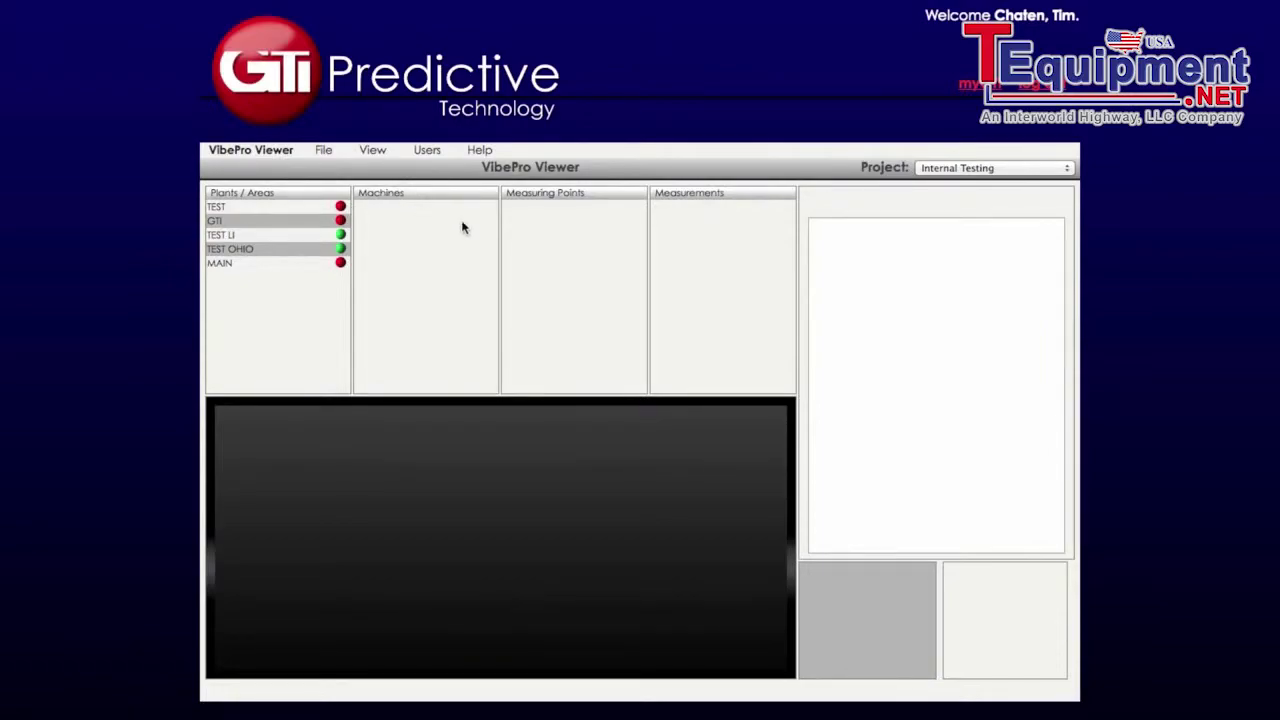